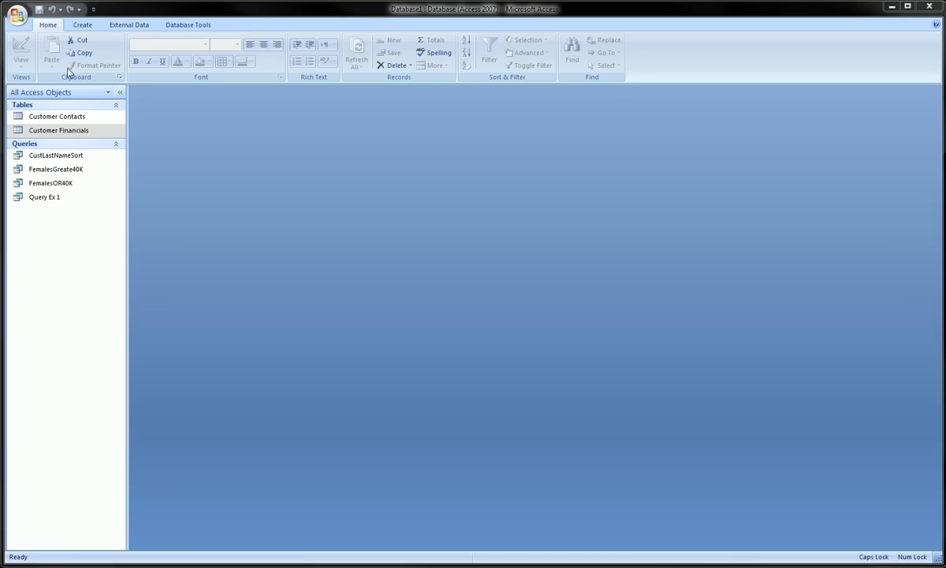
Step: Open the Customer Financials table and inspect the State column entries, such as NY and CT
double_click(54, 131)
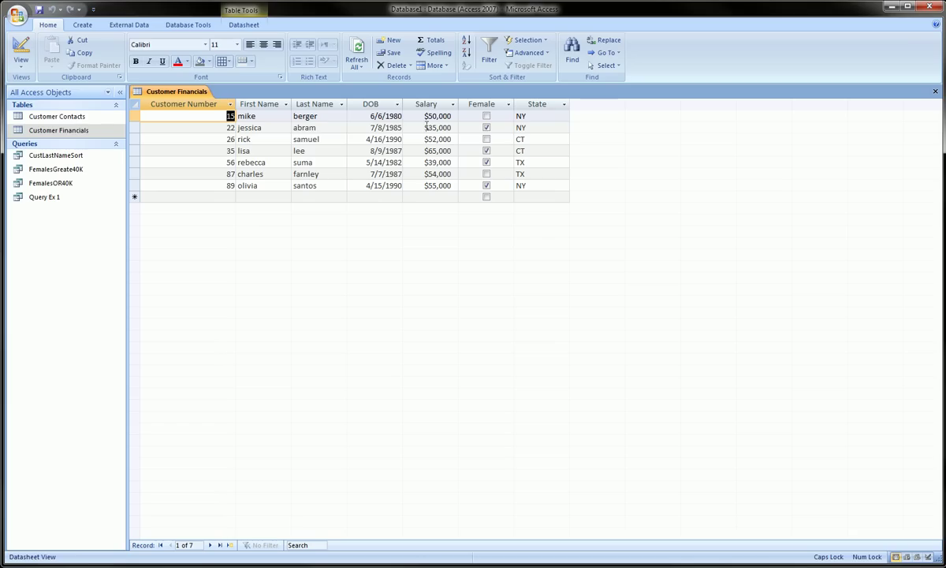
left_click(539, 103)
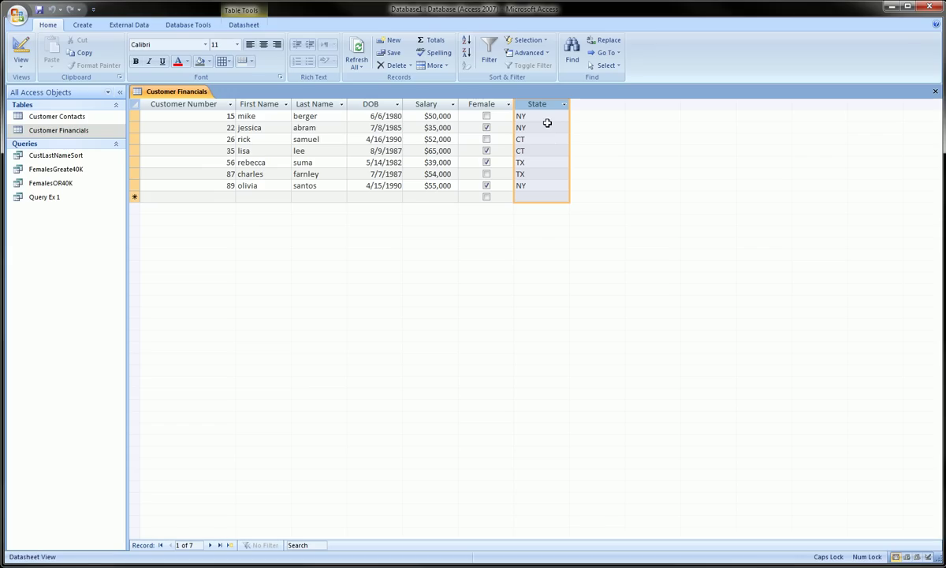
left_click(548, 125)
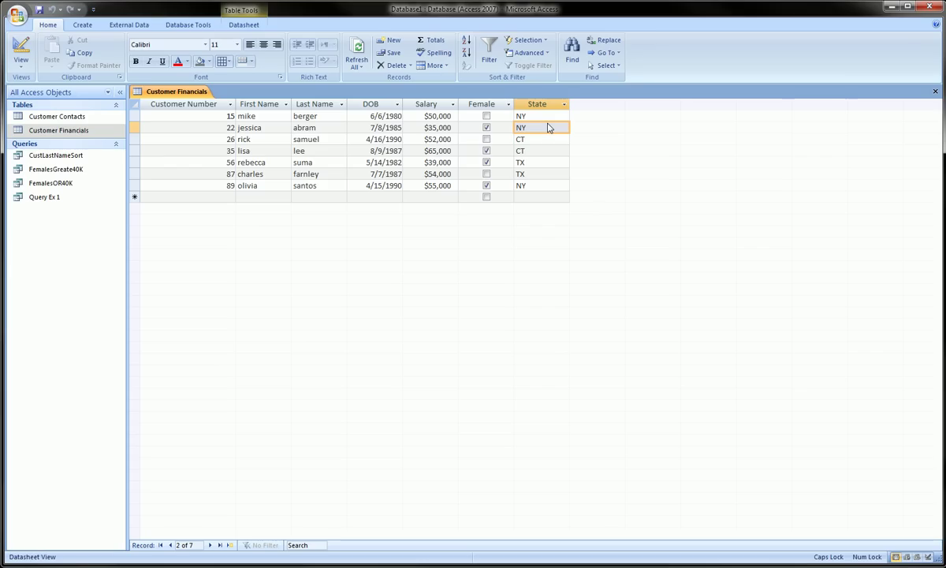
key("Up")
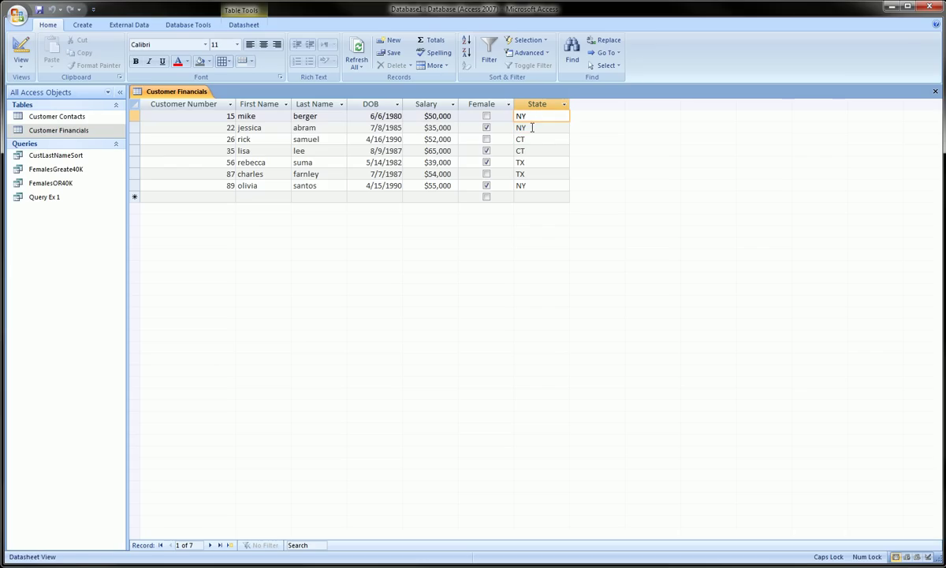
key("Down")
left_click(528, 138)
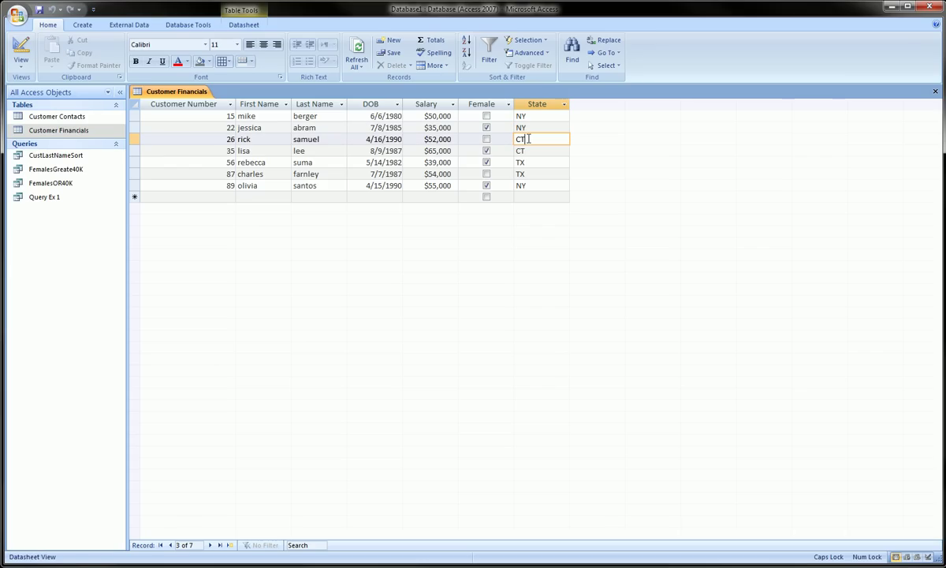
Step: Review each customer's Salary value down the table
left_click(437, 116)
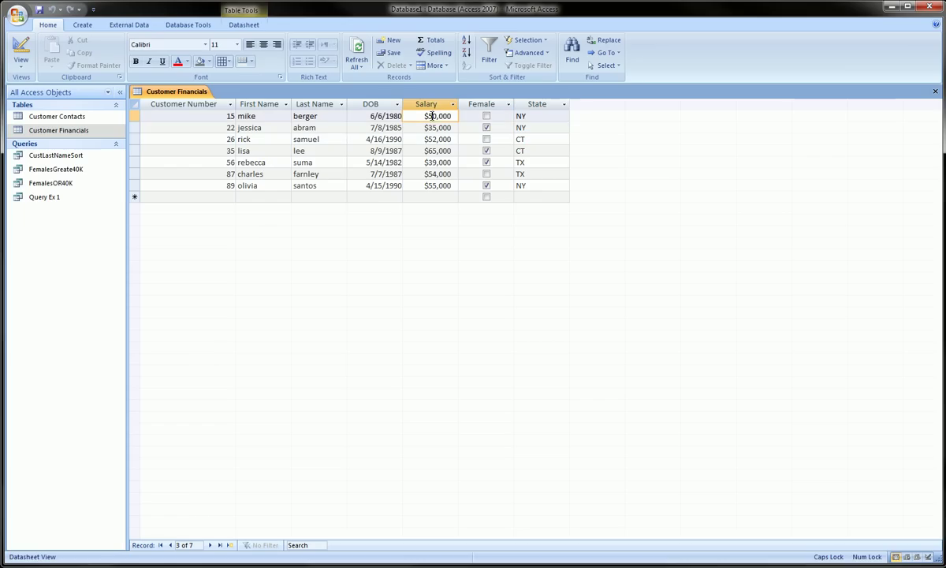
left_click(433, 127)
left_click(433, 139)
left_click(434, 150)
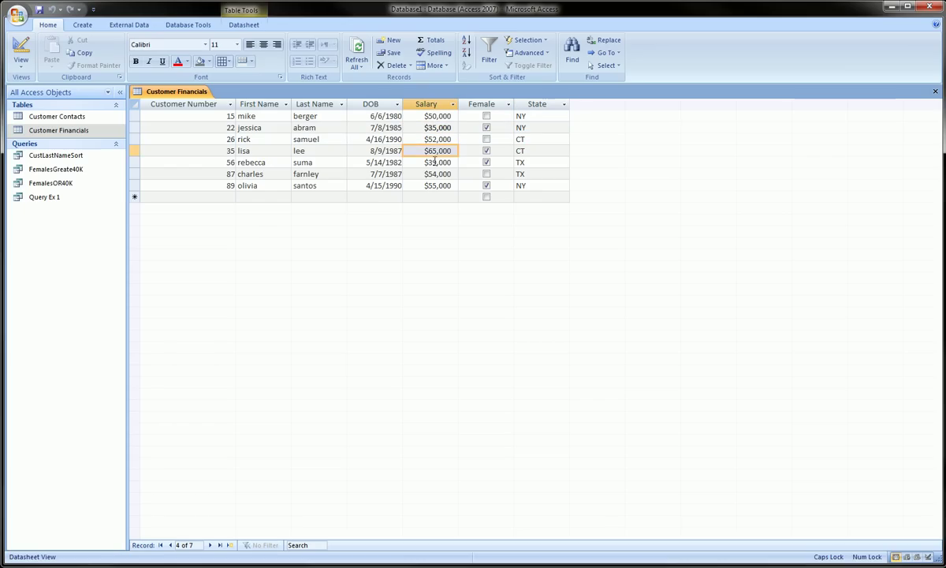
left_click(434, 162)
Step: Recheck each customer's State (NY, CT, TX) alongside a $65,000 salary
left_click(521, 116)
left_click(523, 126)
left_click(526, 139)
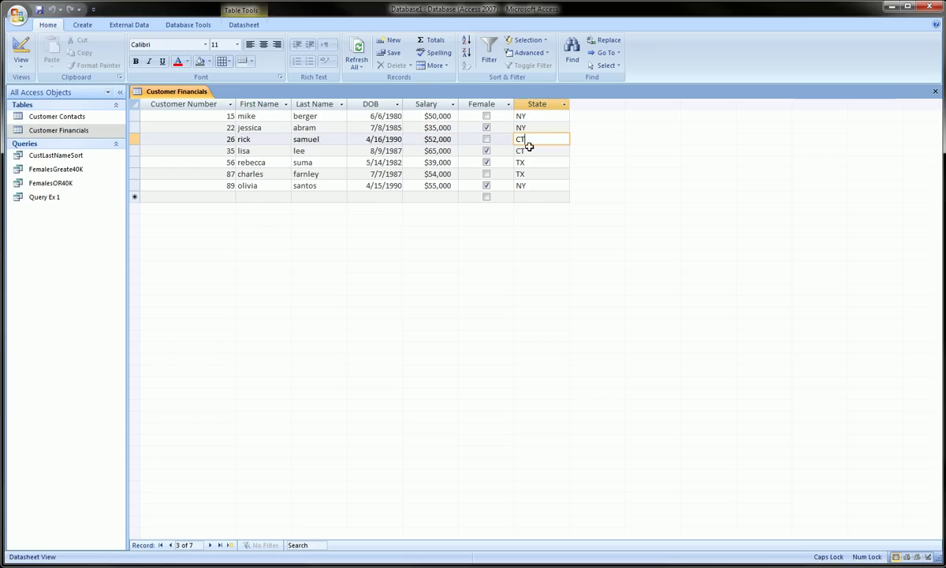
left_click(532, 151)
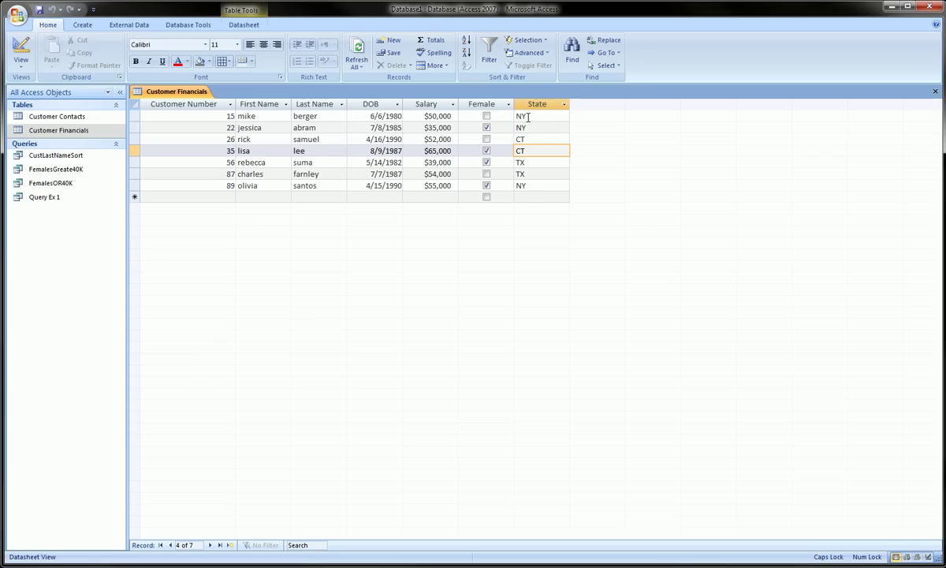
left_click(529, 127)
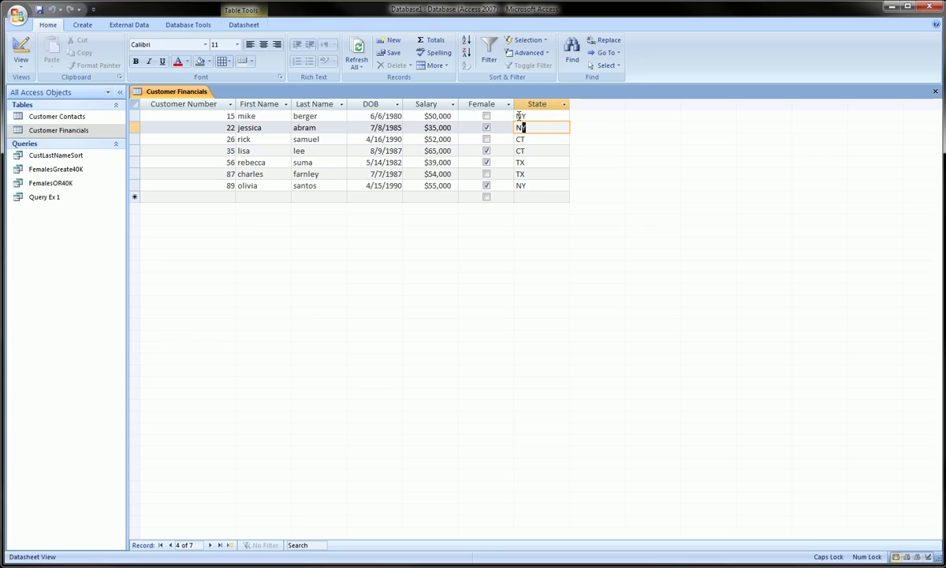
left_click(521, 116)
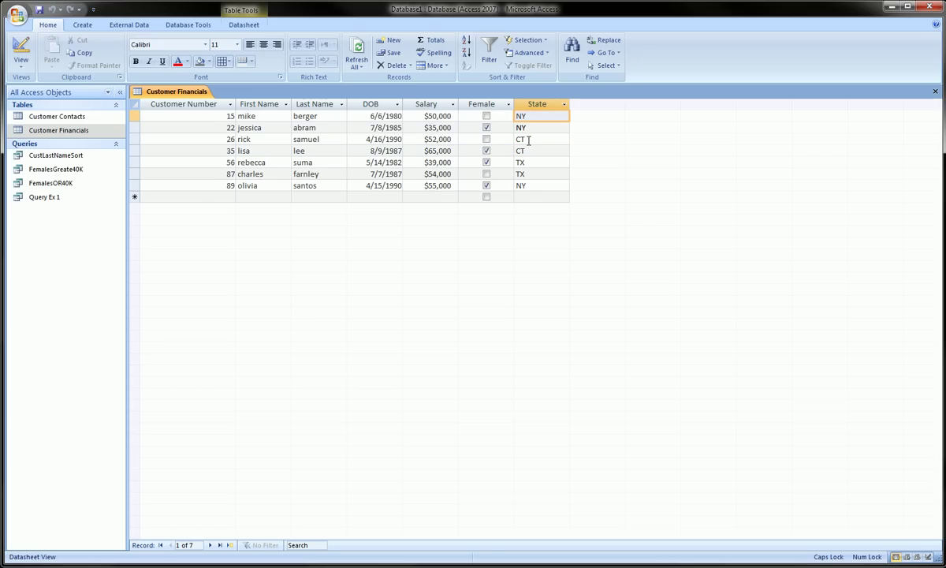
left_click(528, 139)
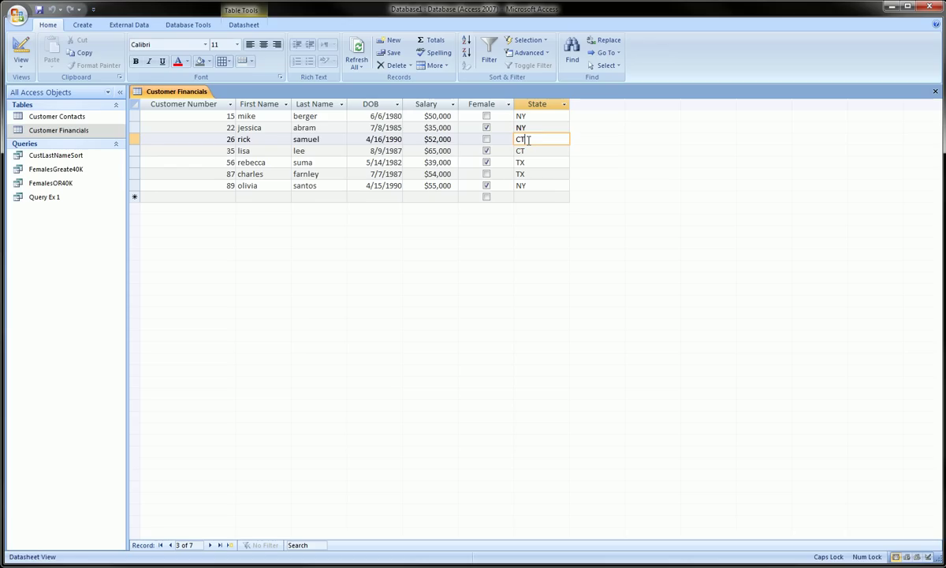
left_click(439, 150)
left_click(523, 176)
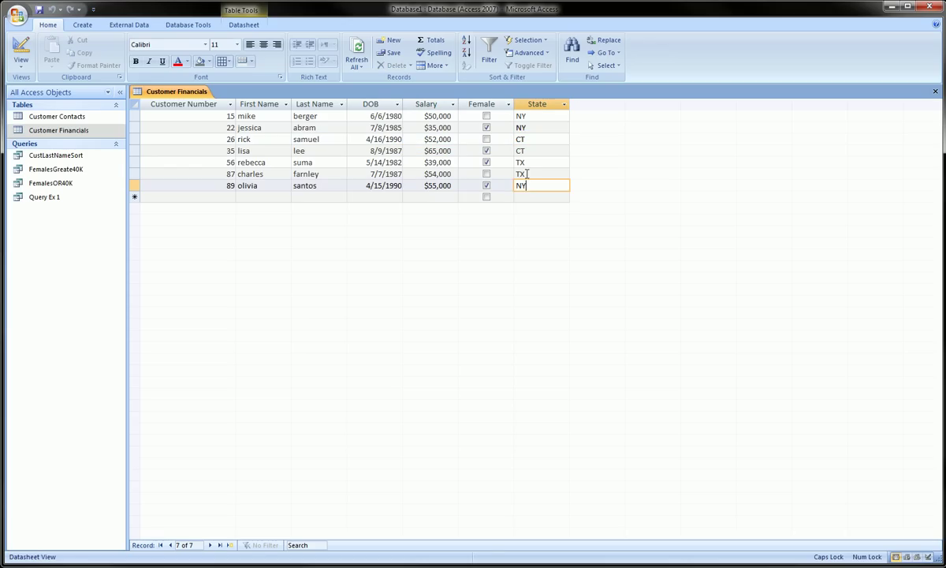
Step: Close the Customer Financials table and create a PivotTable from it via Create > More Forms
left_click(935, 91)
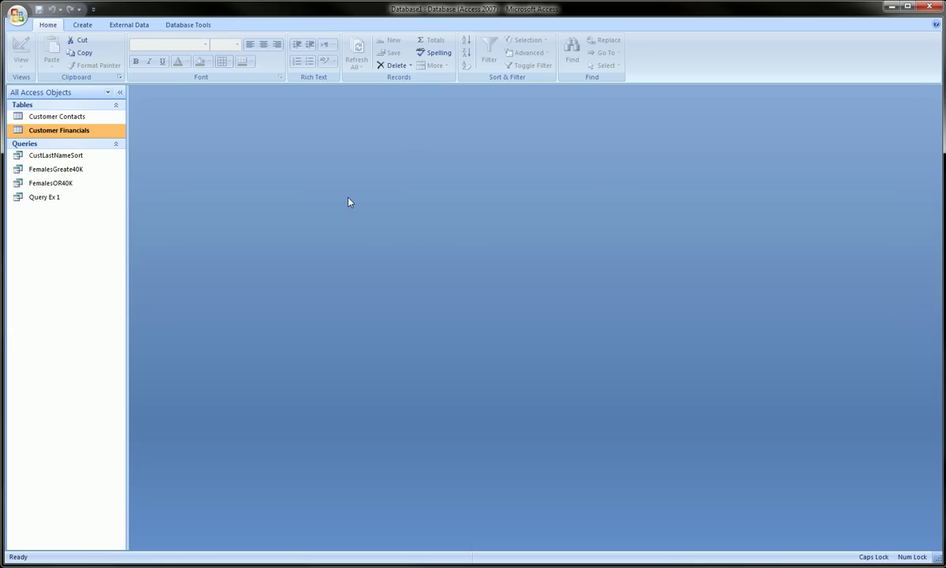
left_click(88, 27)
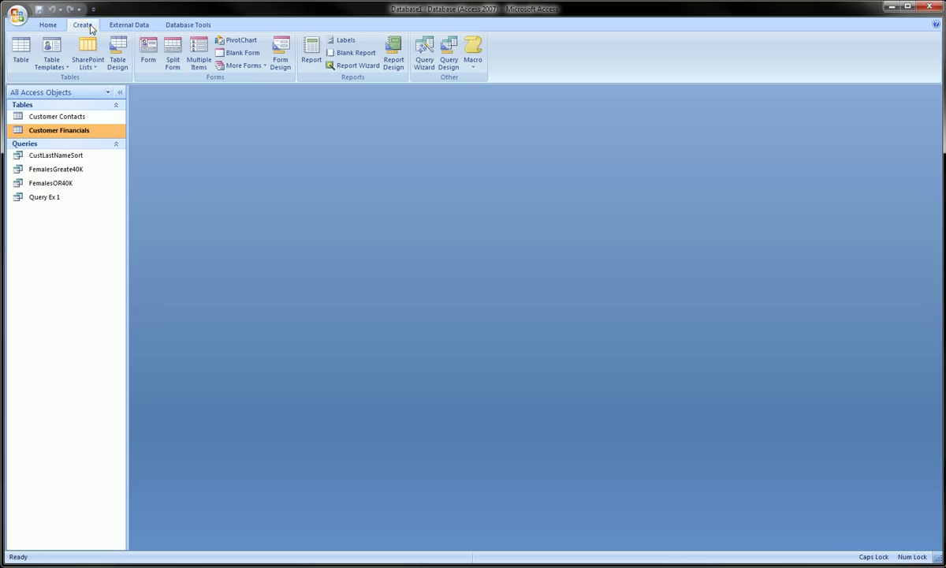
left_click(252, 68)
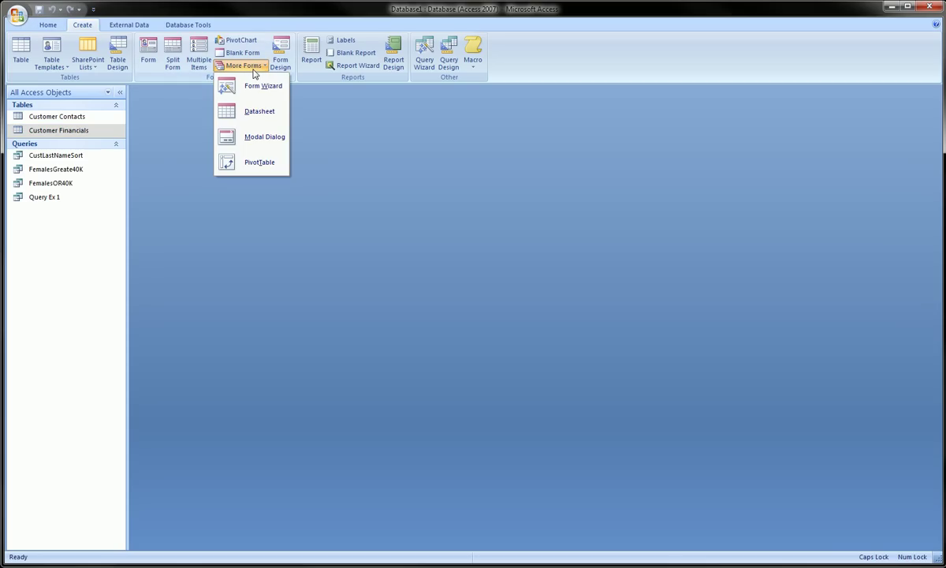
left_click(260, 163)
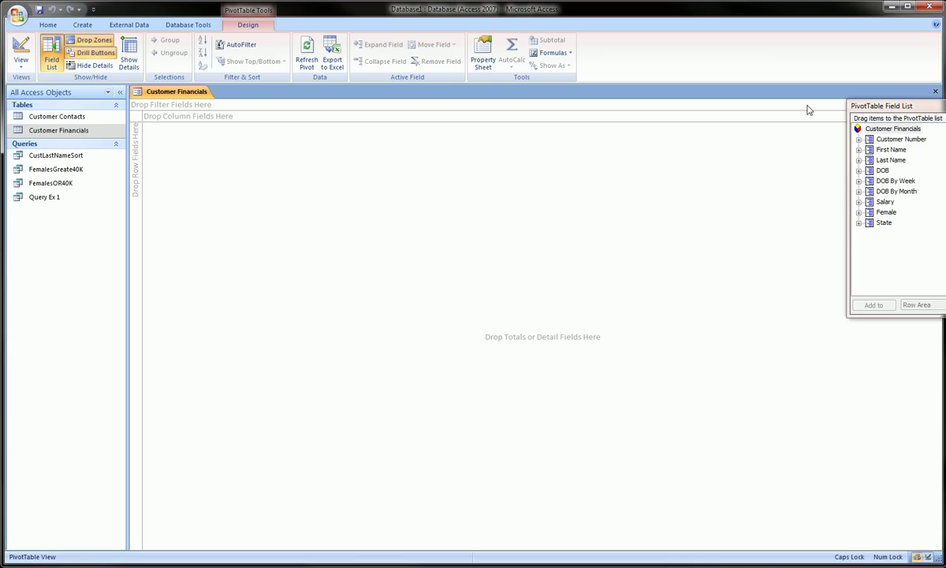
Step: Float the PivotTable Field List and drop State into the column area, giving CT, NY, TX columns
left_click_drag(858, 106, 624, 196)
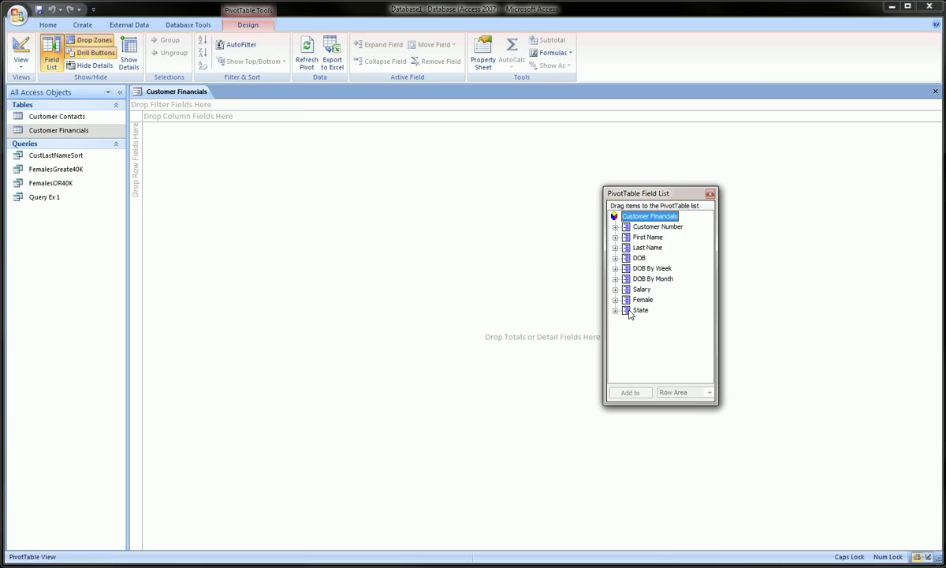
left_click_drag(631, 311, 236, 117)
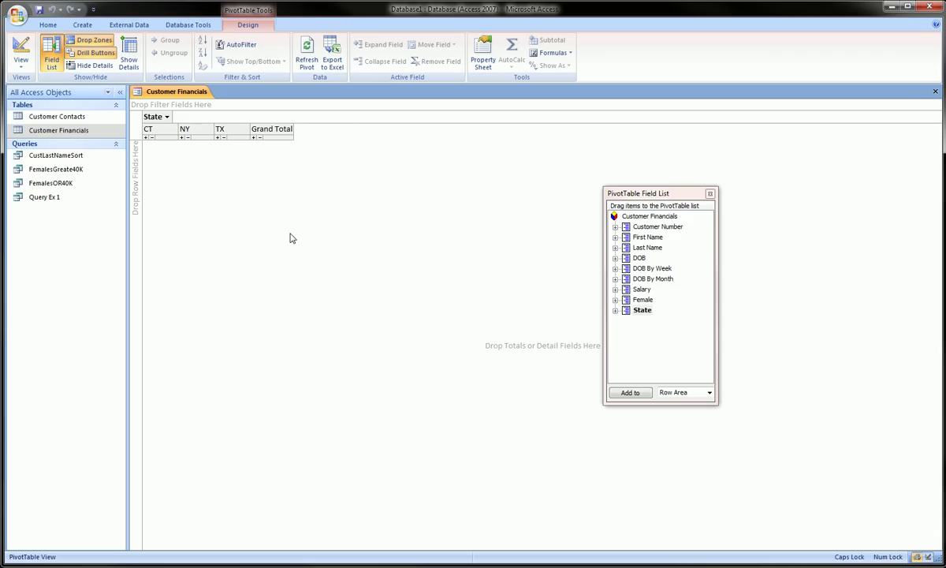
mouse_move(239, 227)
left_mouse_down()
mouse_move(302, 252)
mouse_move(237, 232)
left_mouse_up()
Step: Drag Salary into the detail area so each state's salaries appear under CT, NY and TX
left_click(630, 291)
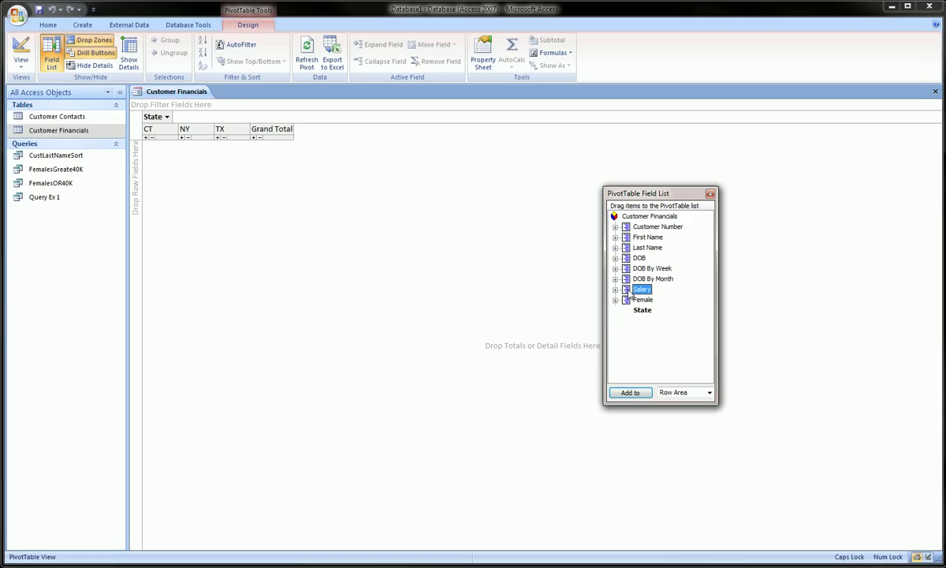
left_click_drag(628, 291, 215, 213)
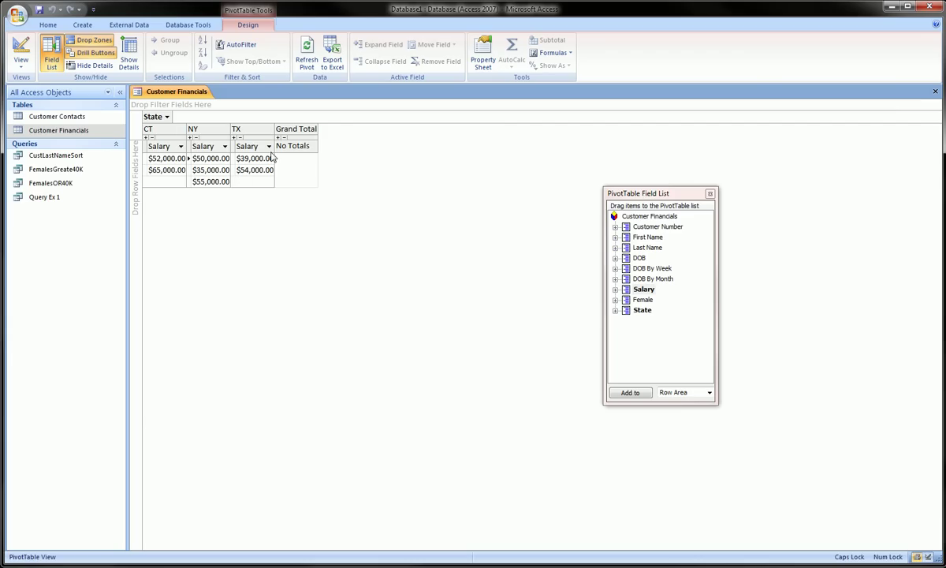
Step: Try State in the row area, then move it up into the filter area
left_click_drag(157, 118, 136, 155)
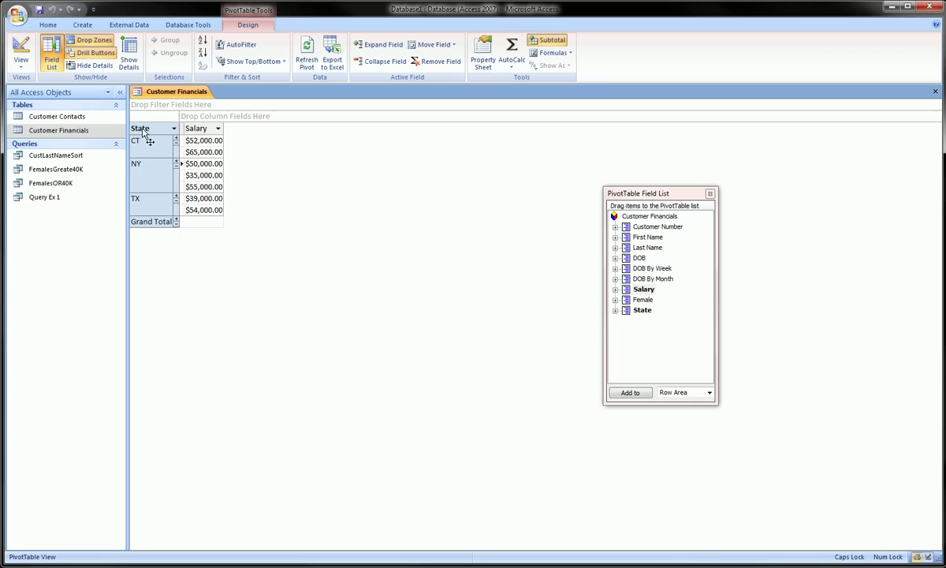
left_click_drag(143, 132, 189, 118)
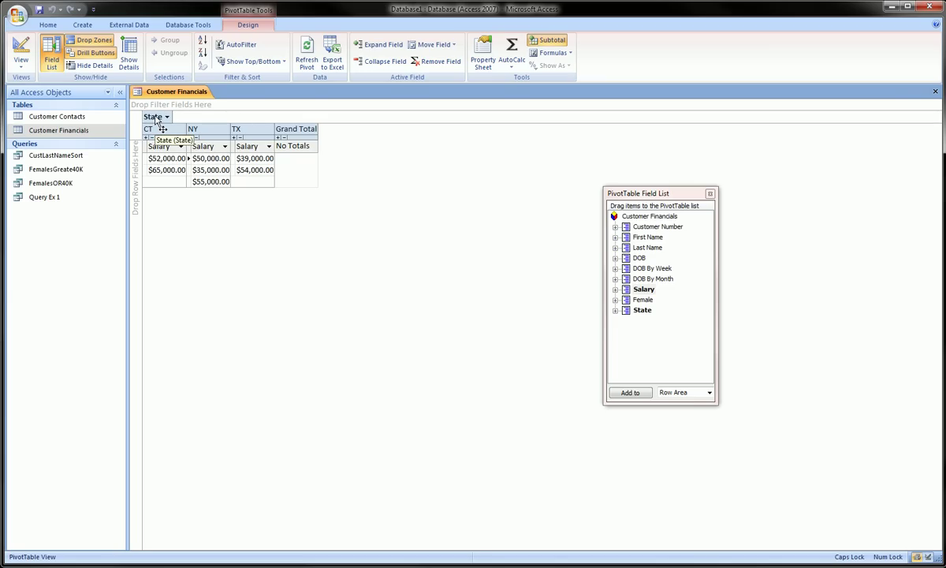
left_click_drag(155, 118, 158, 113)
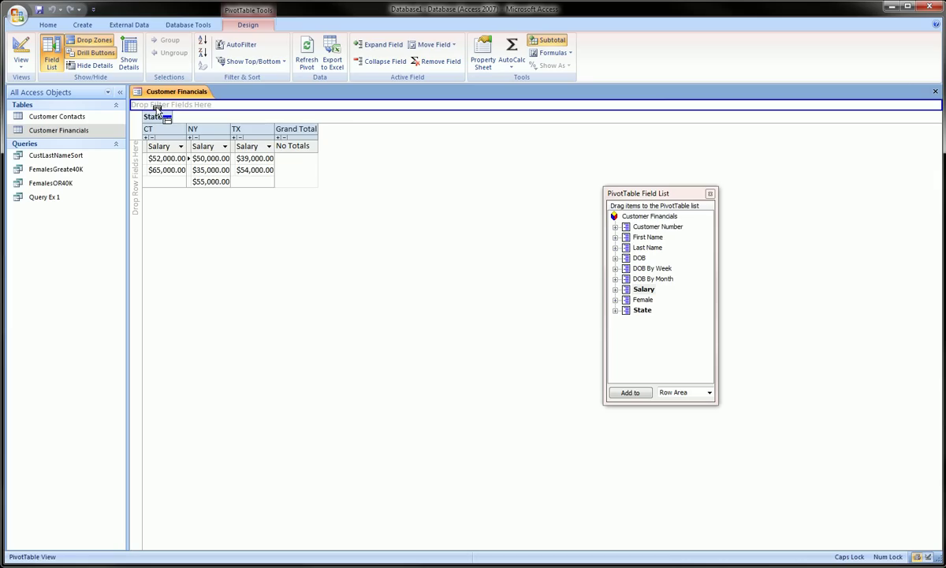
left_click_drag(157, 112, 157, 111)
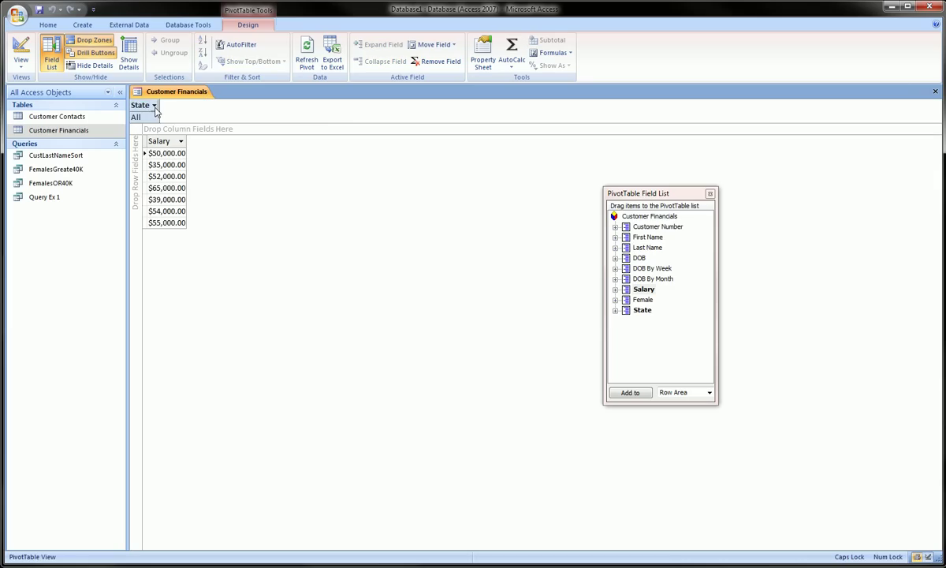
Step: Filter the pivot to CT only, then reset the State filter to (All)
left_click(154, 105)
left_click(140, 119)
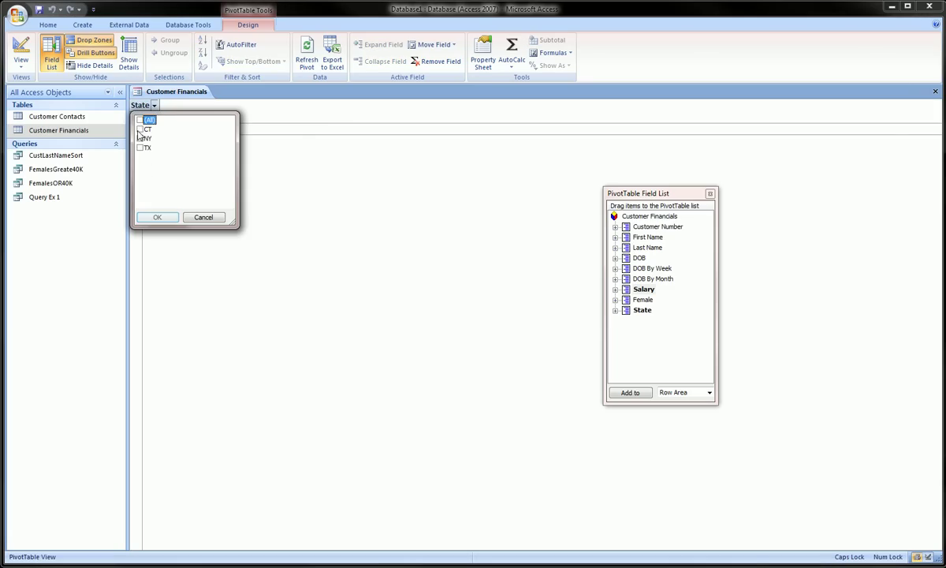
left_click(139, 129)
left_click(157, 217)
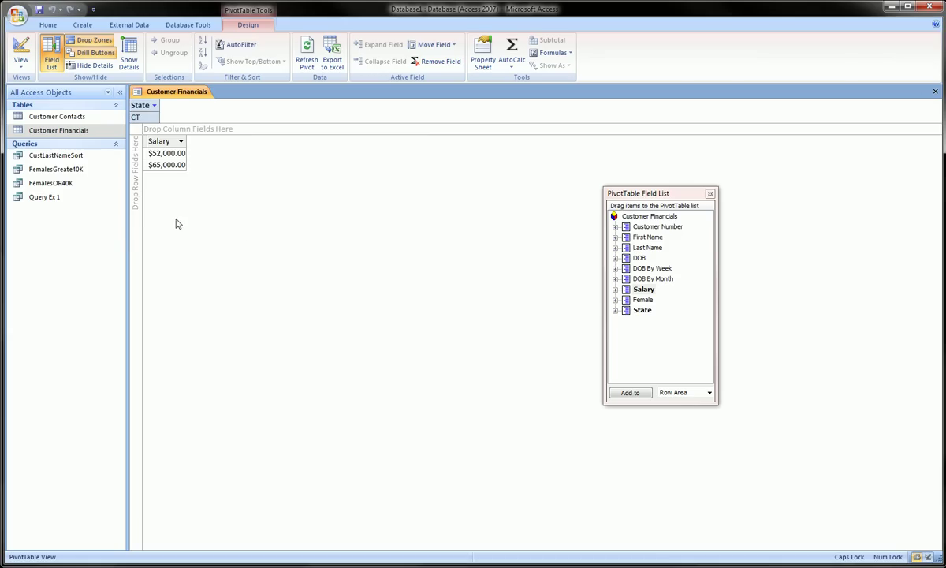
left_click(154, 106)
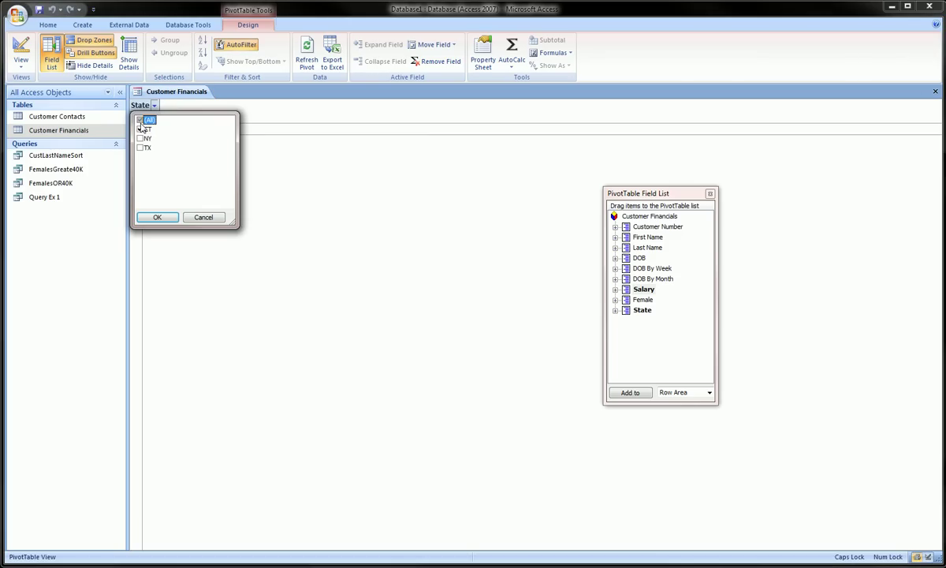
left_click(139, 119)
left_click(158, 217)
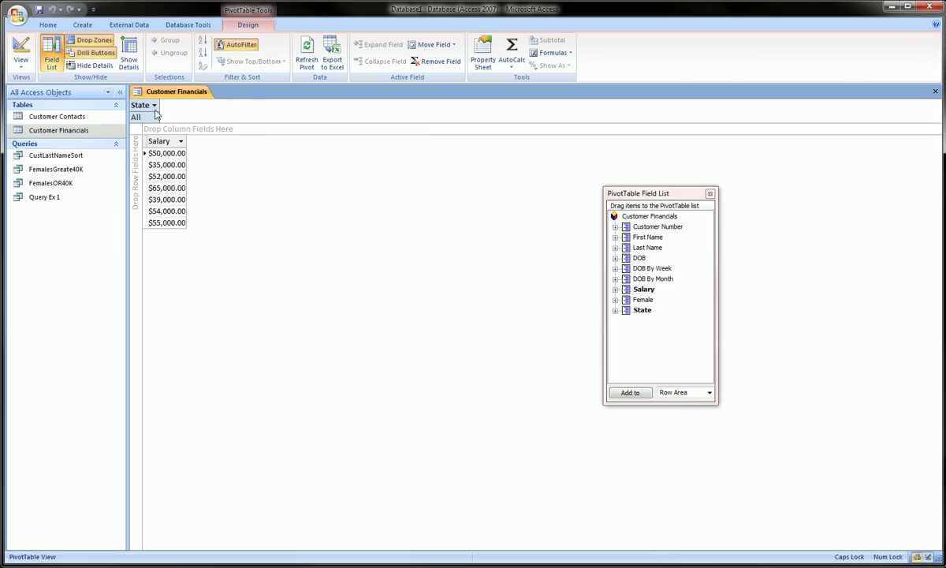
Step: Move State into the row area and collapse, then re-expand, the TX group
left_click_drag(142, 111, 143, 154)
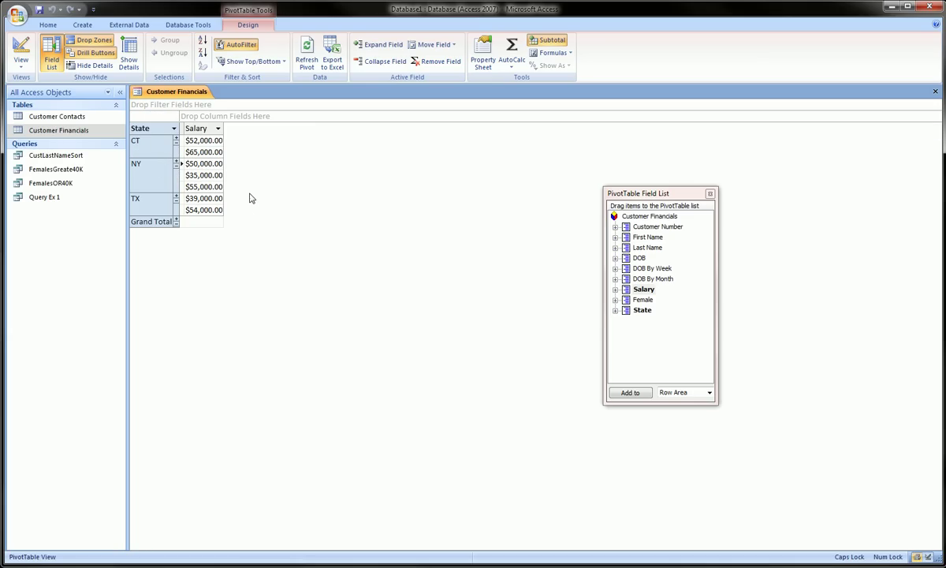
left_click(176, 199)
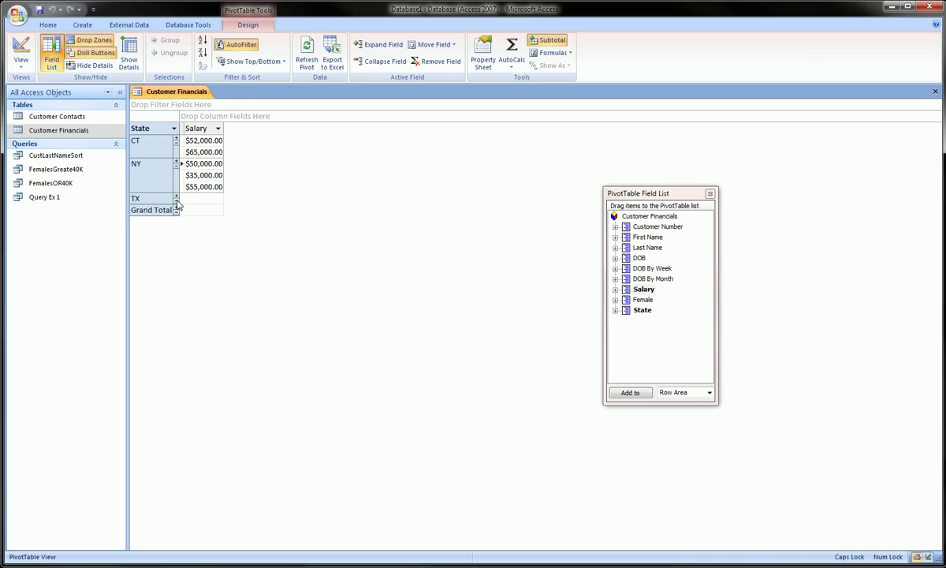
left_click(177, 199)
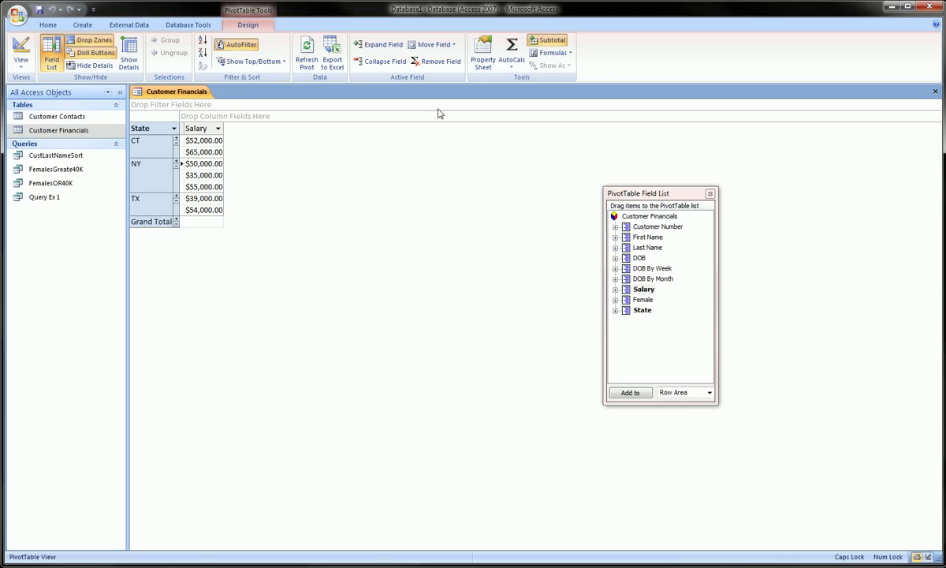
Step: Add Last Name to the rows between State and Salary, with per-state subtotals left off
left_click(552, 41)
left_click(553, 42)
left_click_drag(627, 249, 179, 200)
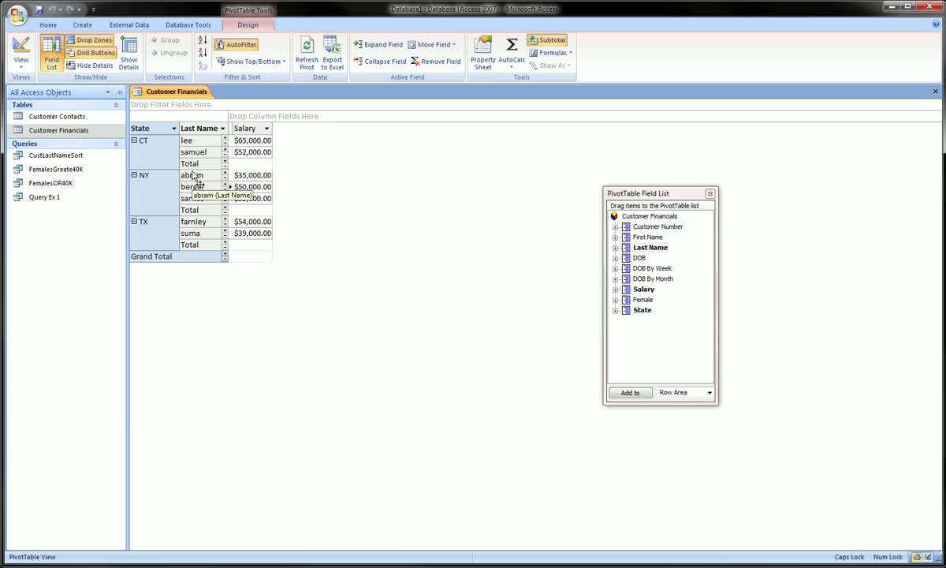
mouse_move(180, 210)
left_mouse_down()
mouse_move(203, 217)
mouse_move(187, 233)
mouse_move(167, 209)
mouse_move(204, 215)
left_mouse_up()
key("Escape")
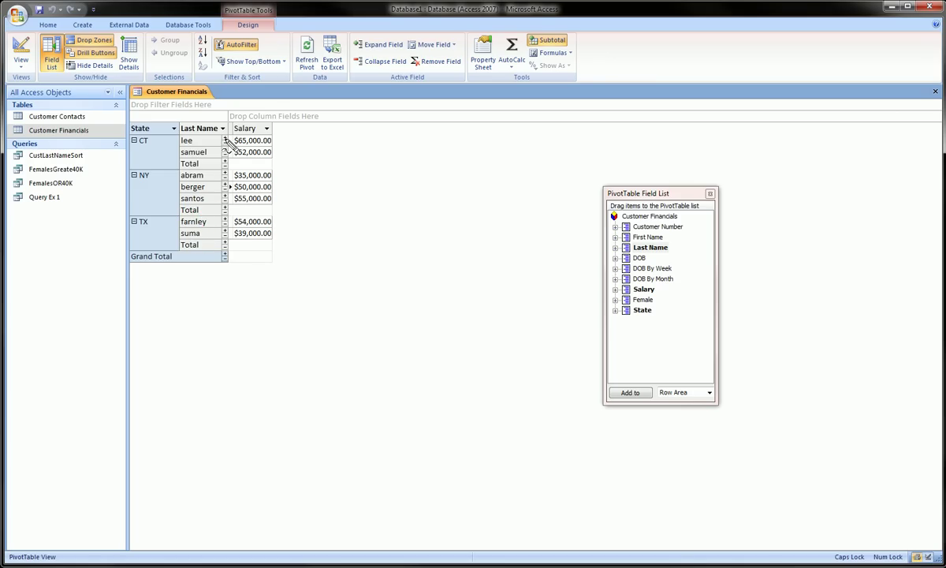
mouse_move(224, 139)
left_mouse_down()
mouse_move(276, 143)
mouse_move(225, 138)
mouse_move(236, 197)
mouse_move(285, 221)
mouse_move(213, 212)
left_mouse_up()
key("Escape")
left_click_drag(189, 128, 237, 128)
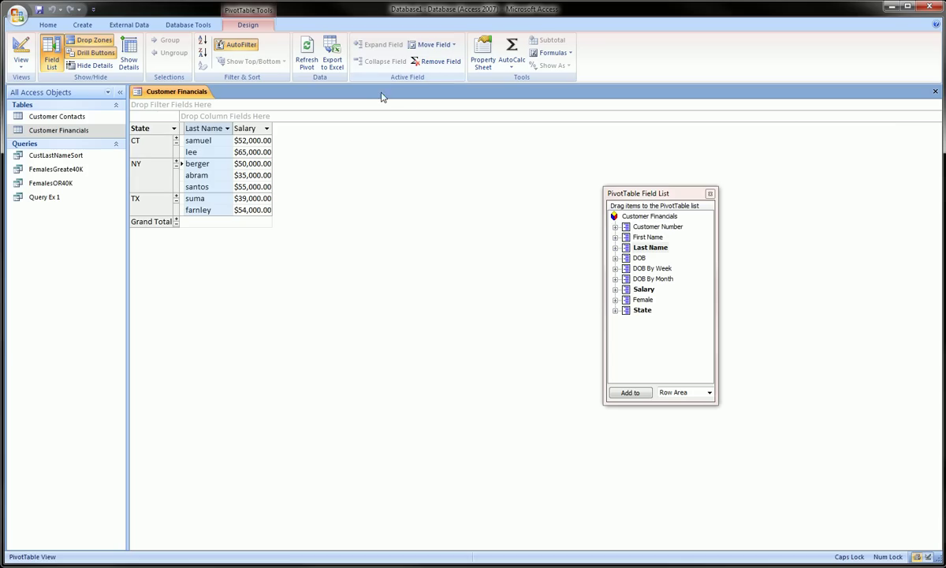
left_click(561, 53)
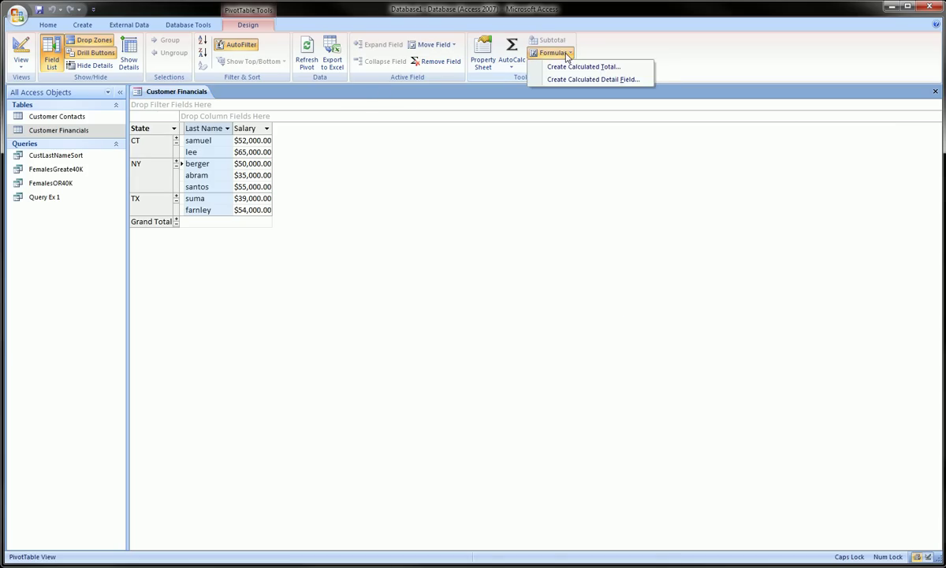
key("Escape")
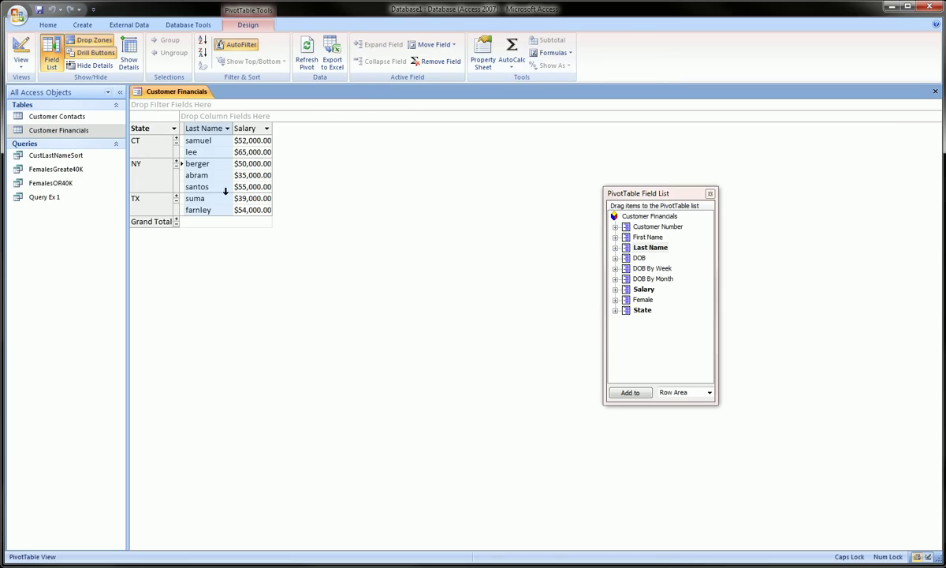
right_click(166, 203)
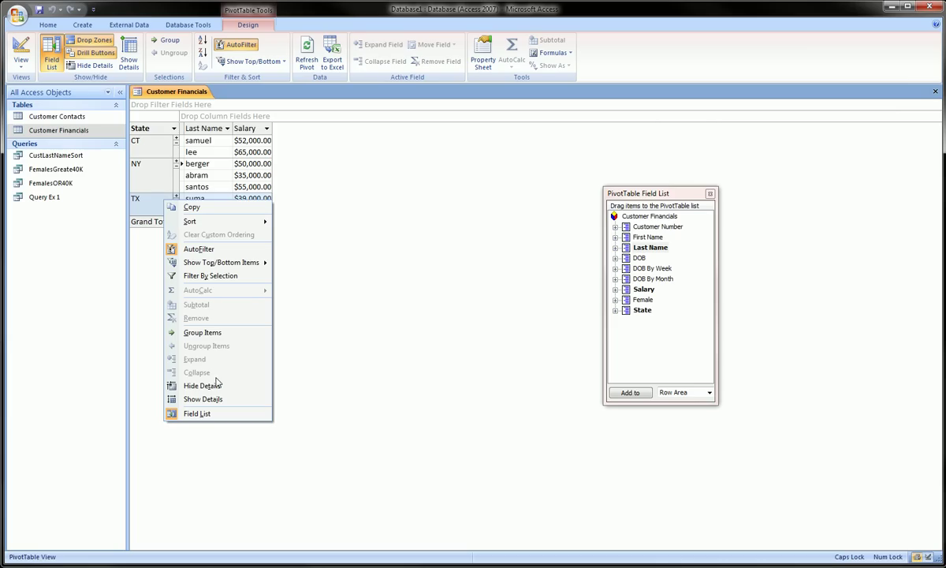
mouse_move(233, 227)
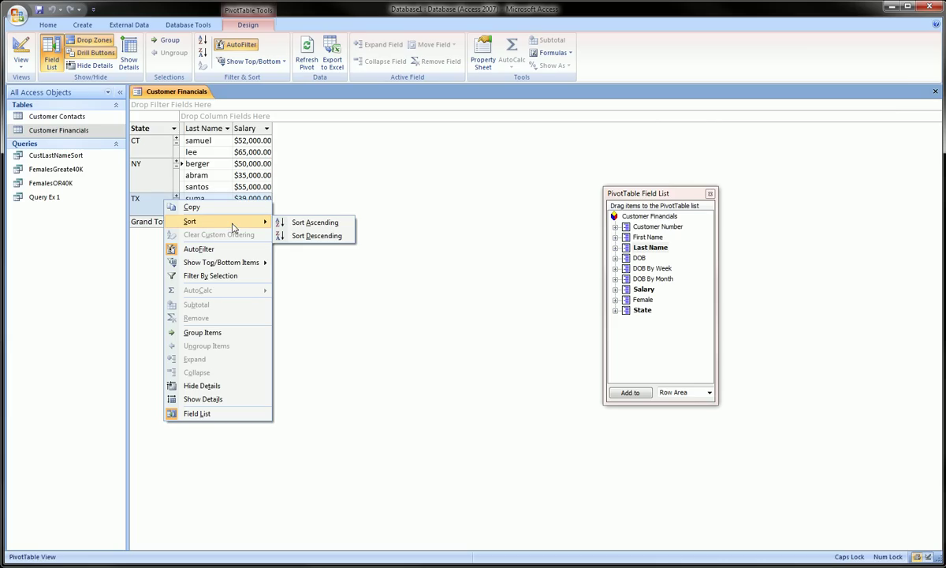
left_click(314, 228)
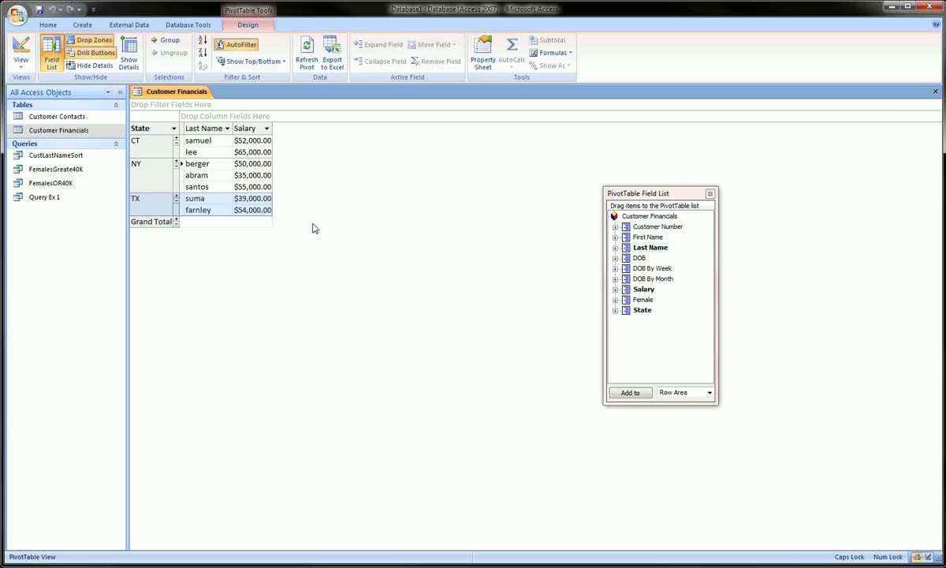
right_click(164, 204)
mouse_move(207, 228)
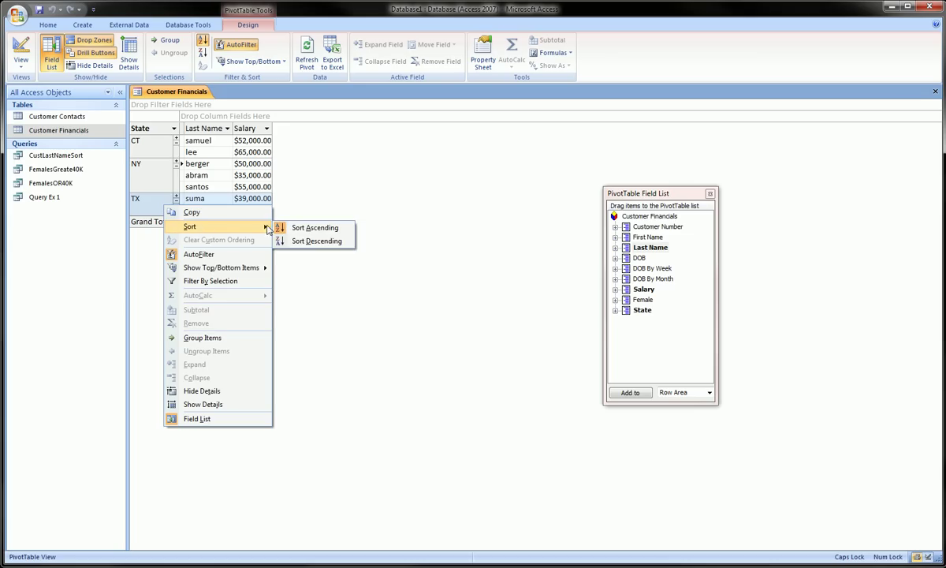
left_click(304, 241)
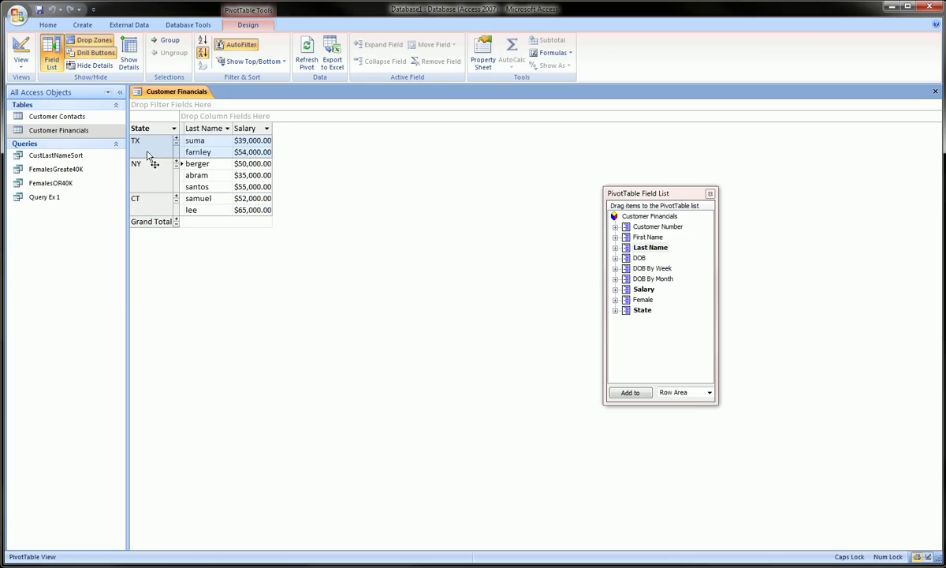
right_click(154, 149)
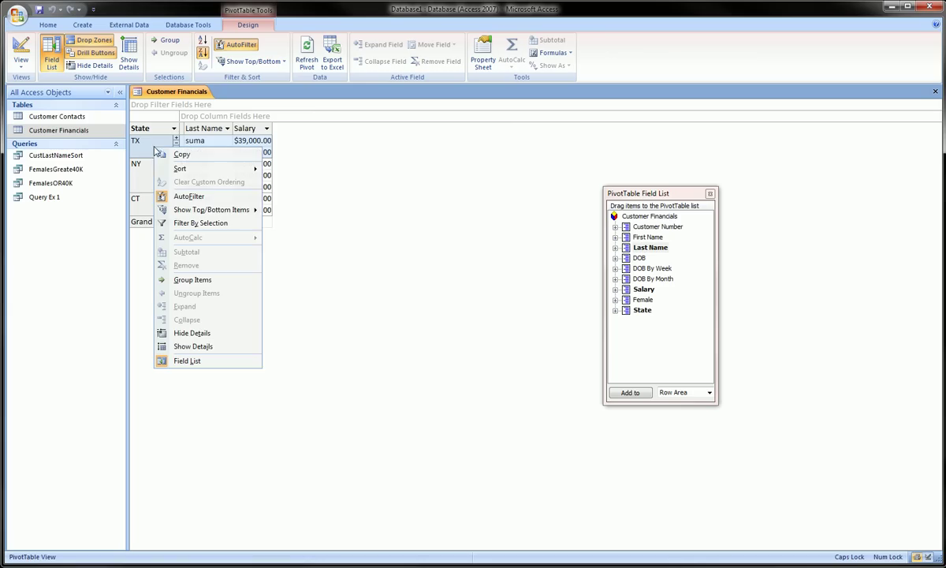
mouse_move(217, 173)
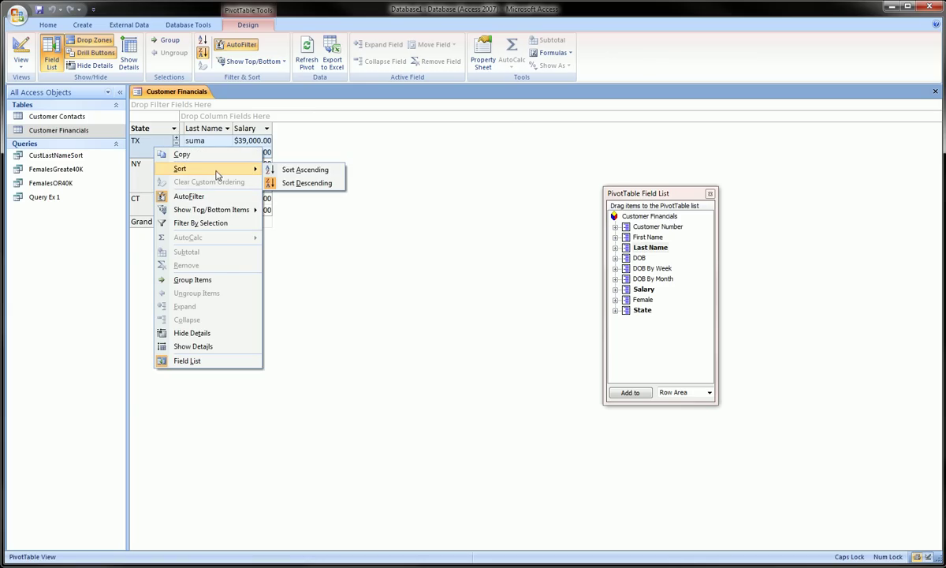
left_click(282, 174)
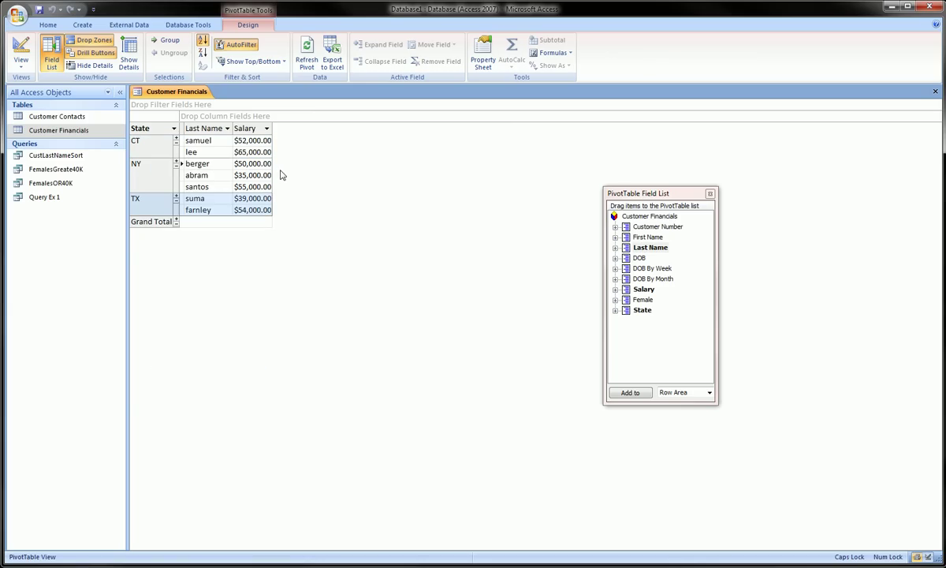
right_click(147, 147)
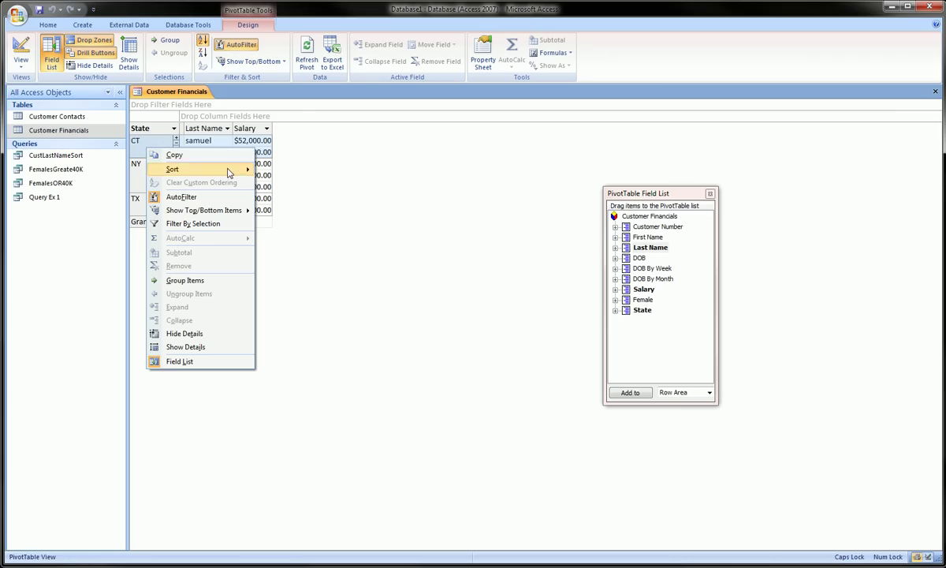
mouse_move(226, 210)
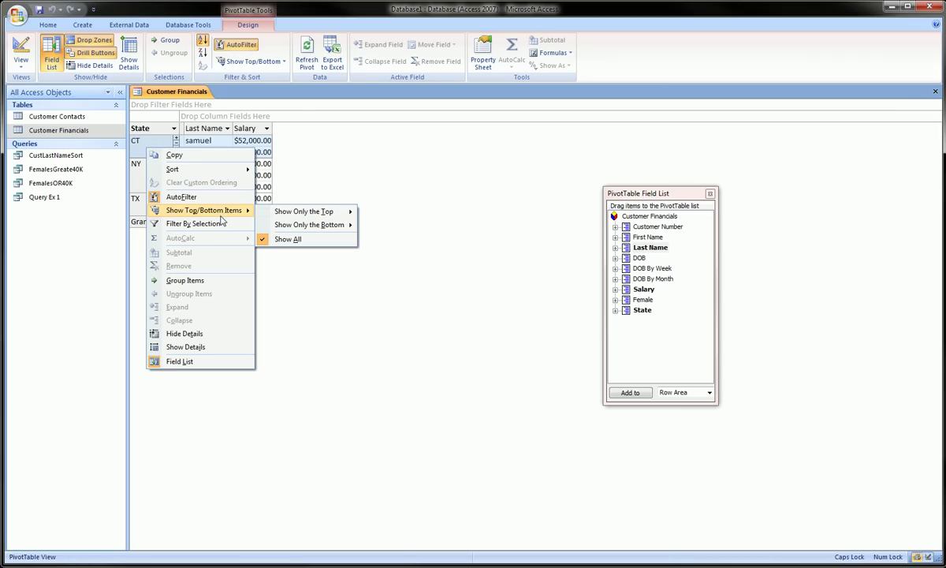
left_click(201, 349)
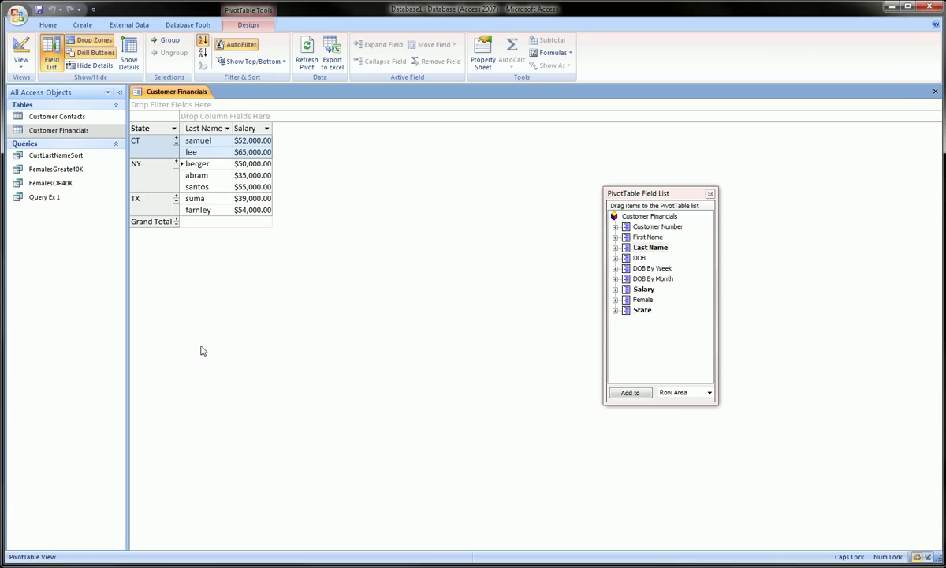
right_click(150, 139)
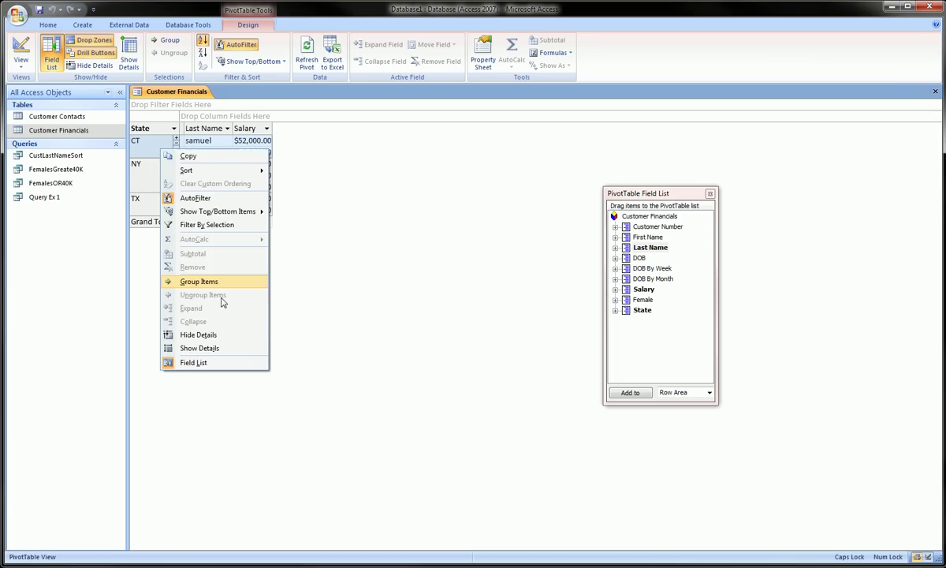
left_click(213, 336)
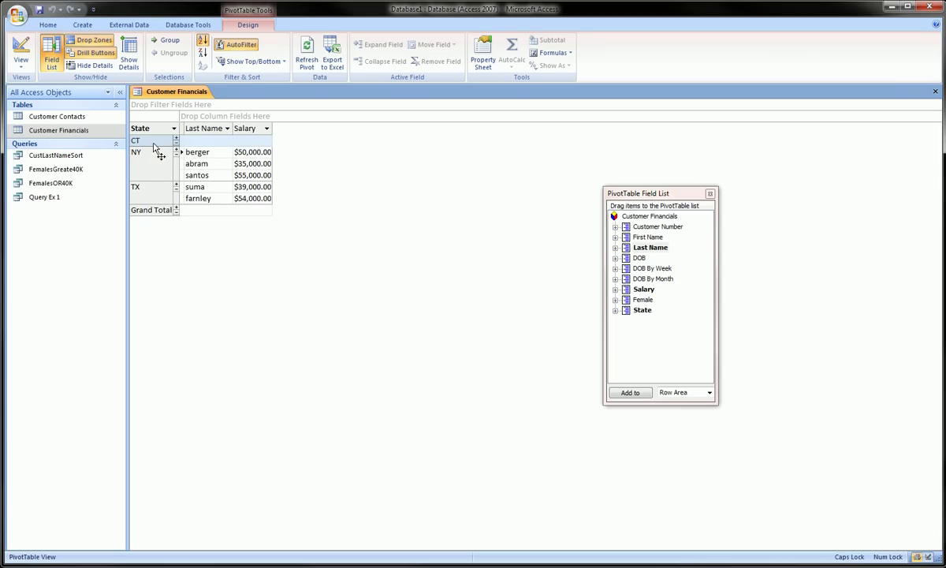
right_click(150, 140)
left_click(195, 344)
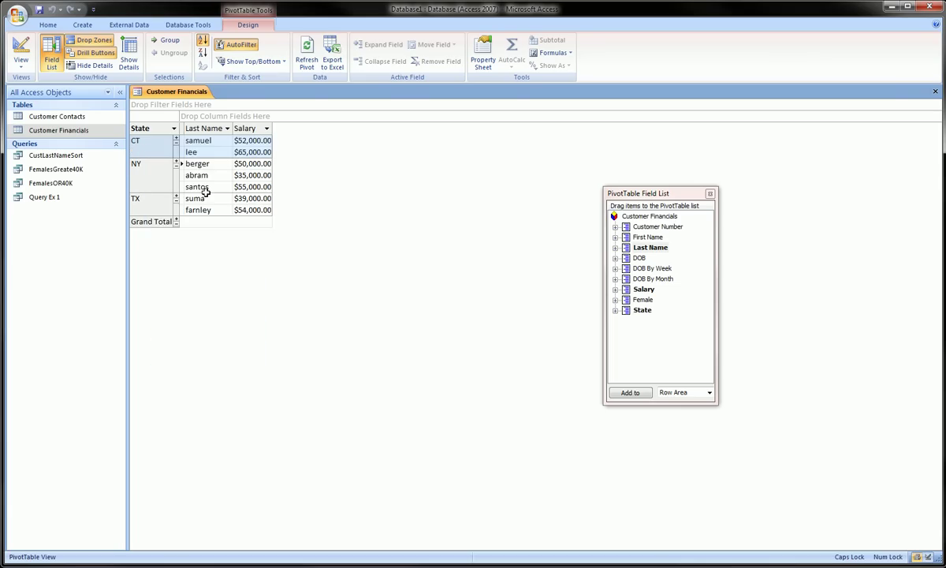
Step: Add AutoCalc Sum of Salary per state ($117,000 CT, $140,000 NY, $93,000 TX) and widen Last Name
left_click(253, 134)
right_click(253, 134)
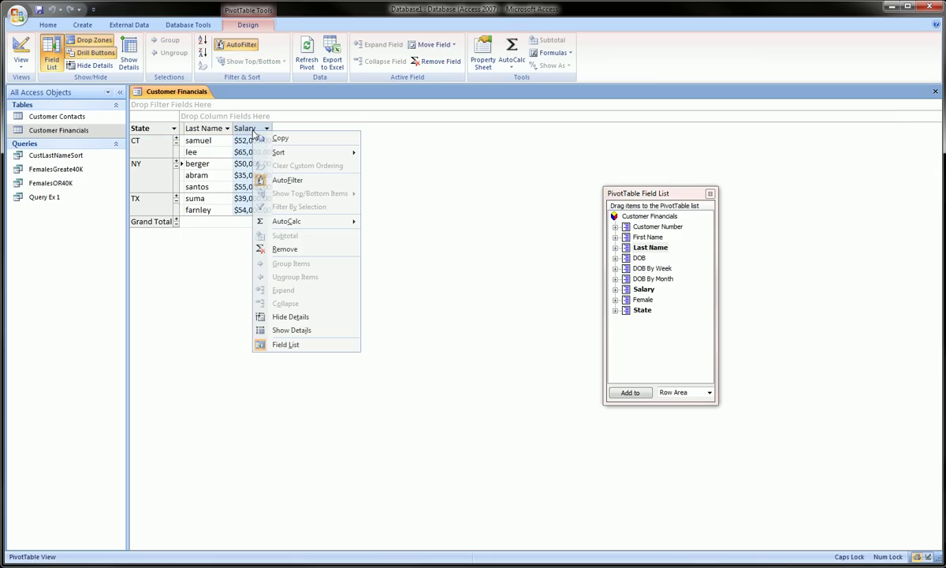
mouse_move(304, 218)
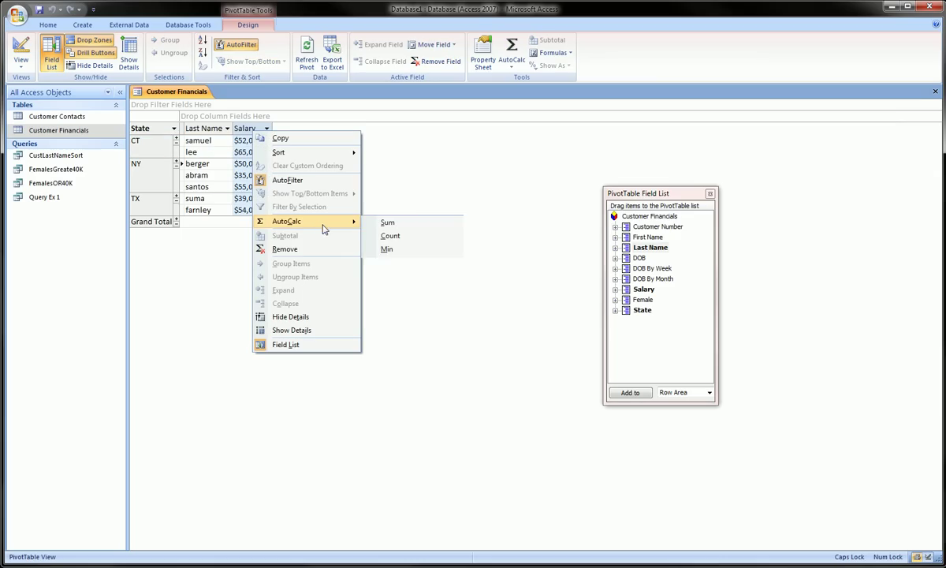
left_click(383, 221)
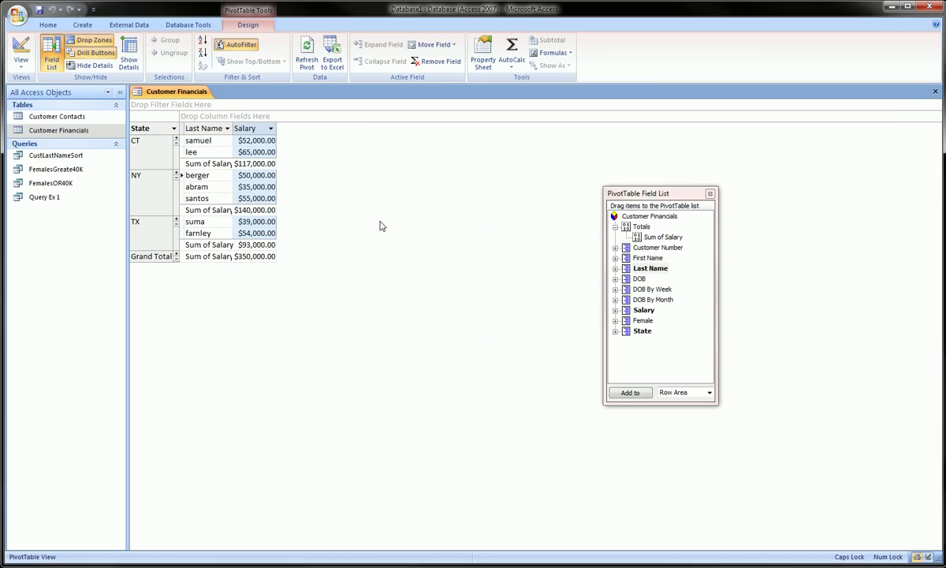
left_click_drag(230, 127, 257, 128)
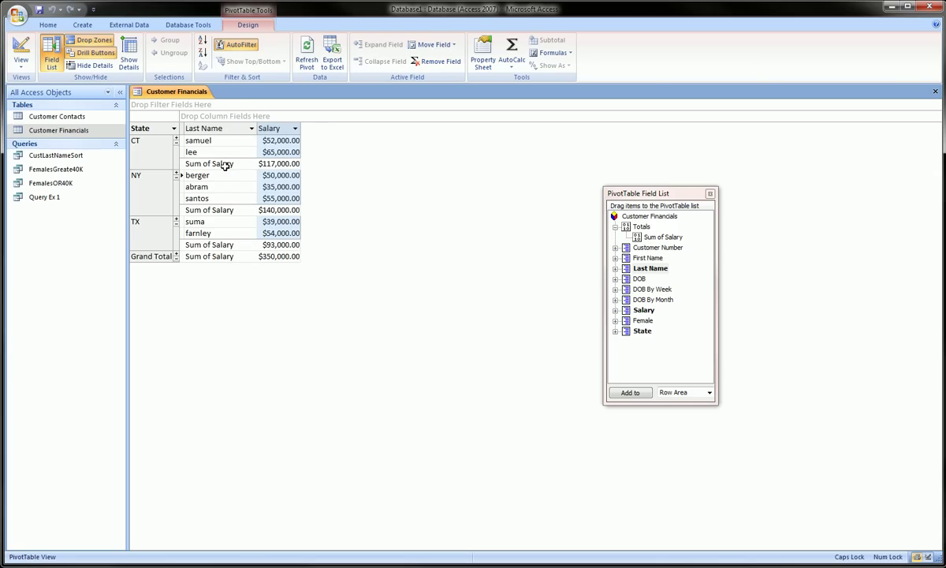
left_click(154, 154)
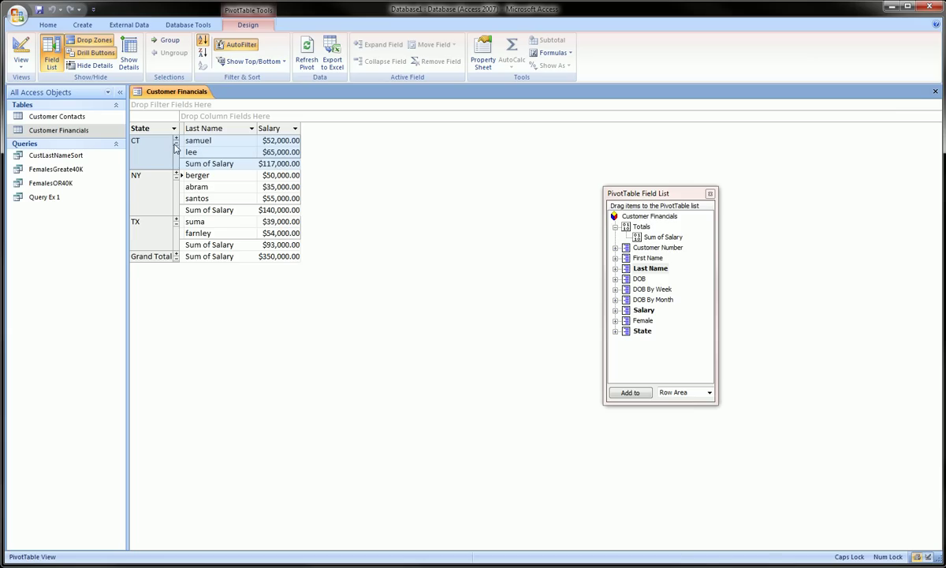
left_click(177, 144)
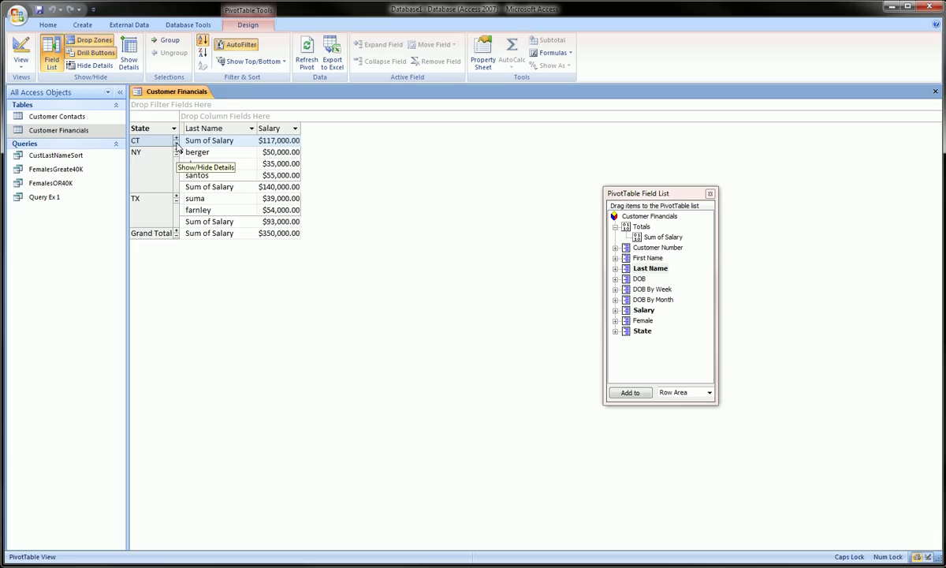
left_click(176, 152)
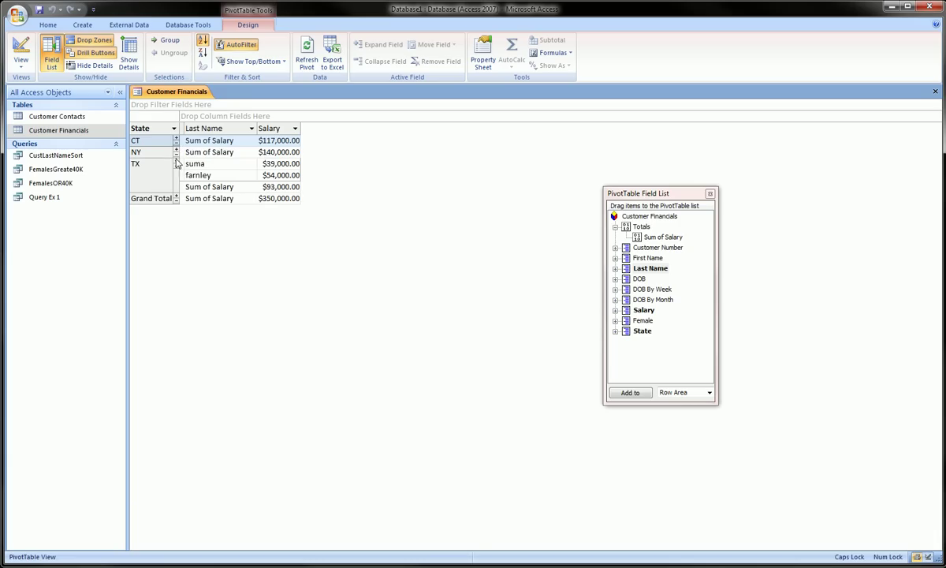
left_click(176, 164)
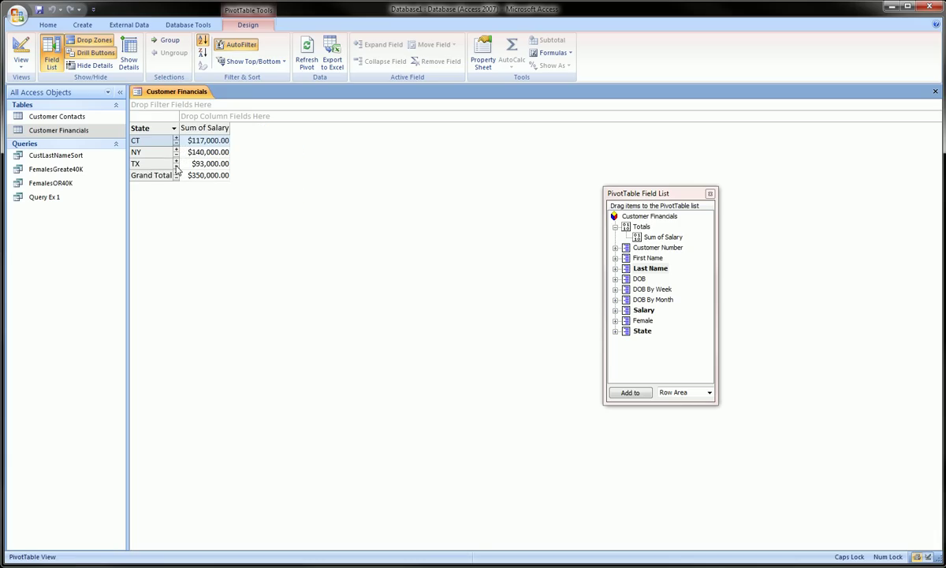
left_click(177, 141)
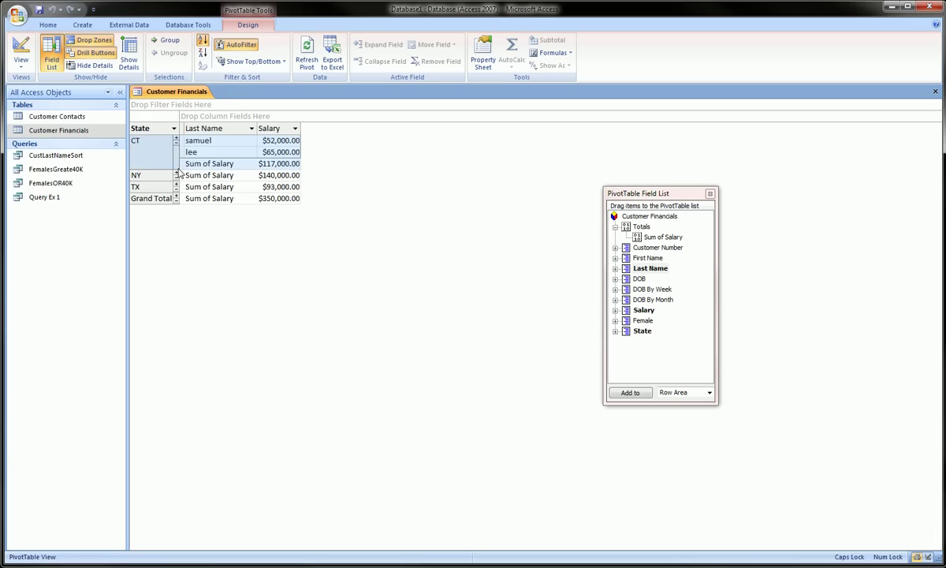
left_click(176, 175)
left_click(177, 222)
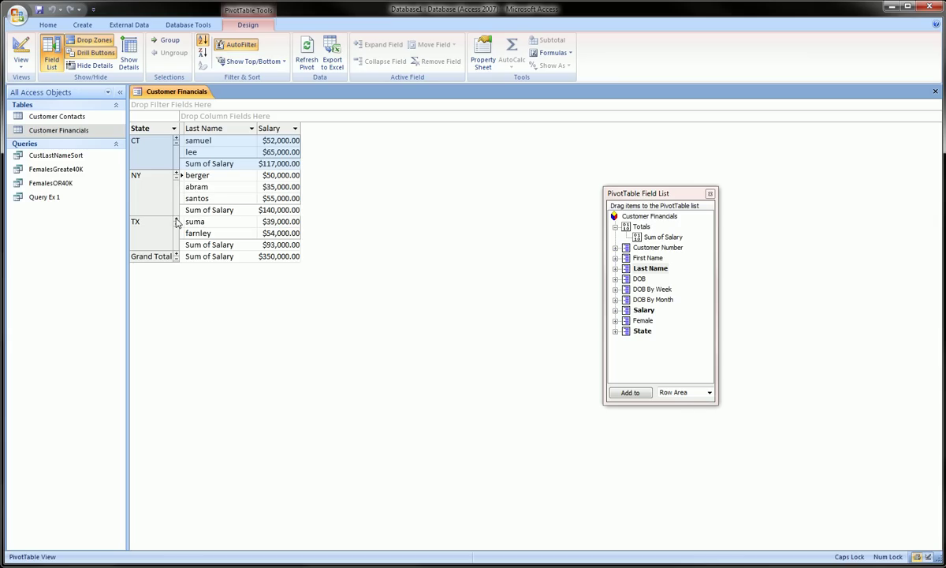
right_click(155, 257)
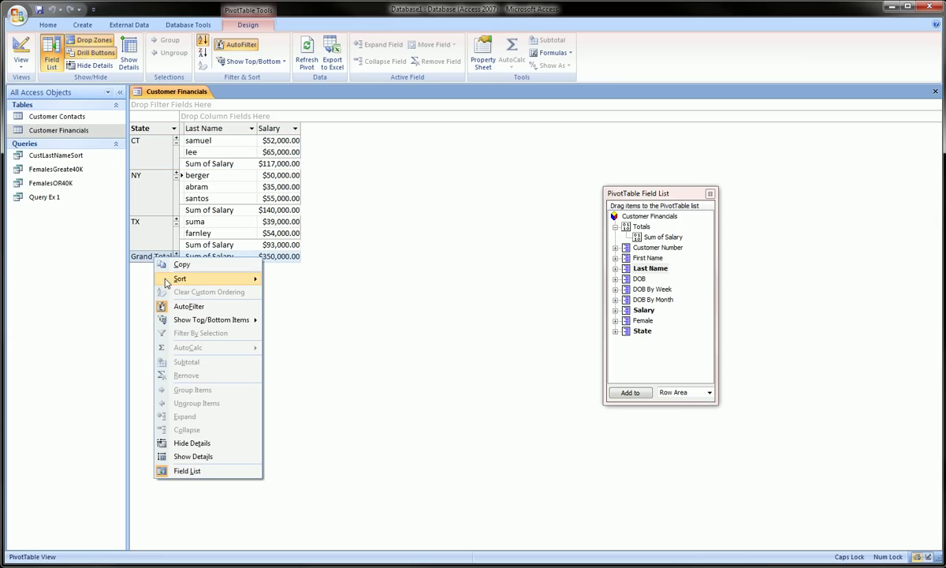
left_click(146, 251)
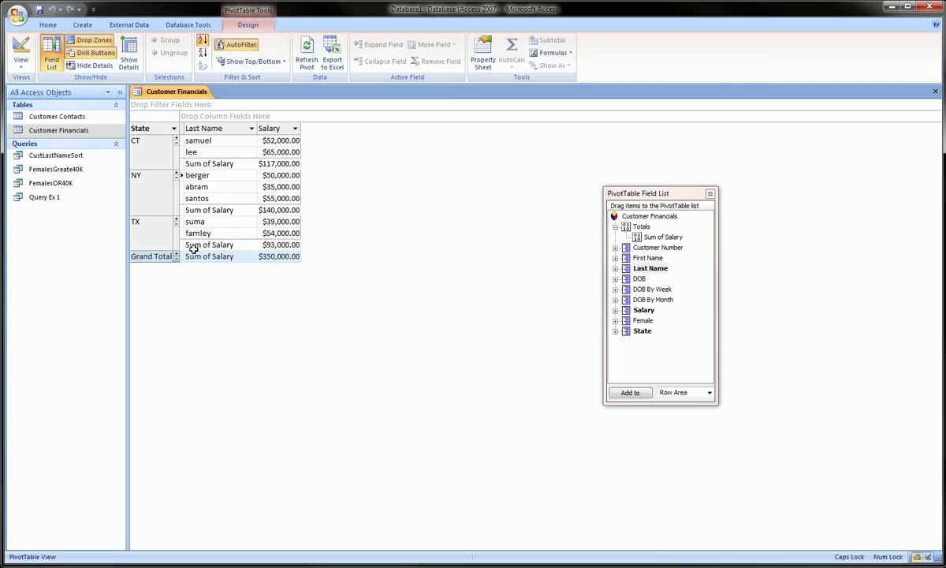
right_click(159, 247)
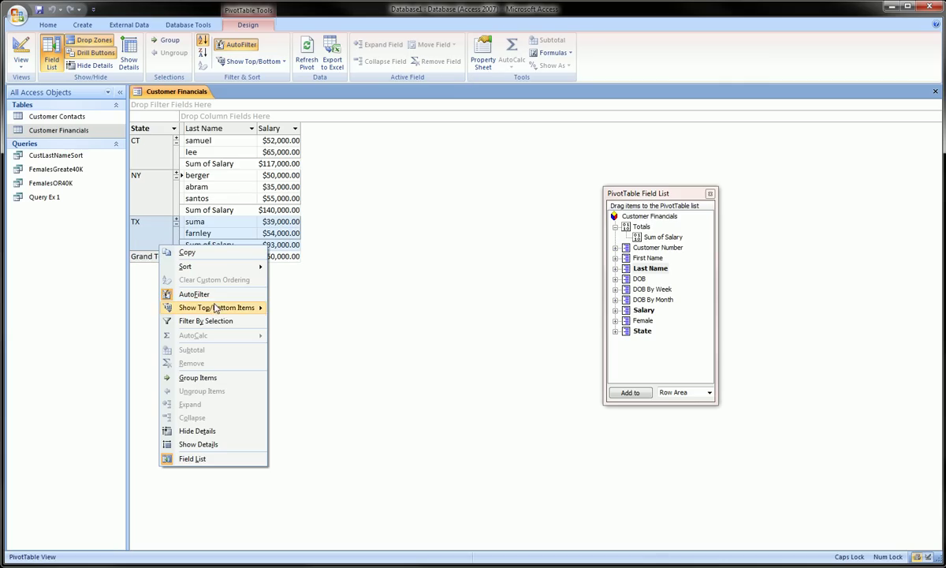
left_click(145, 214)
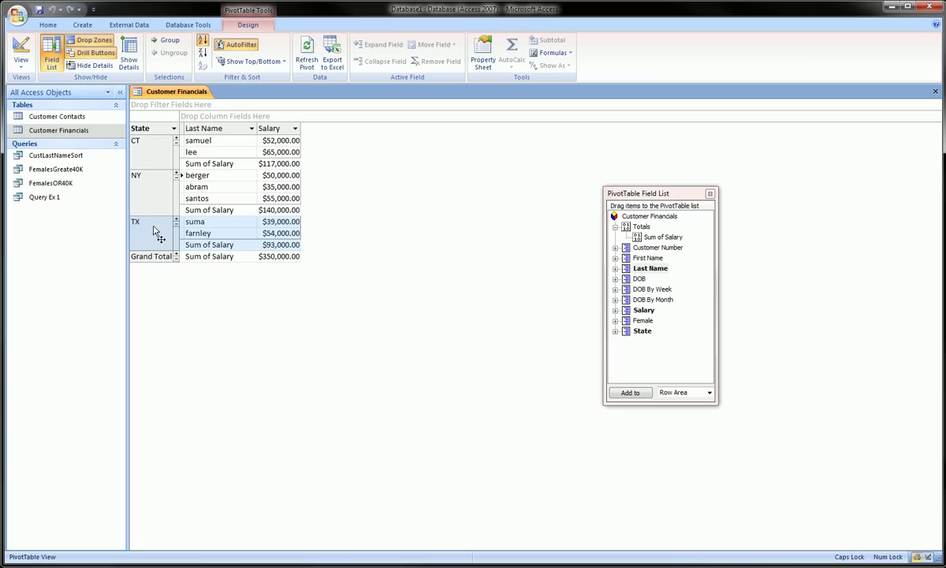
right_click(278, 133)
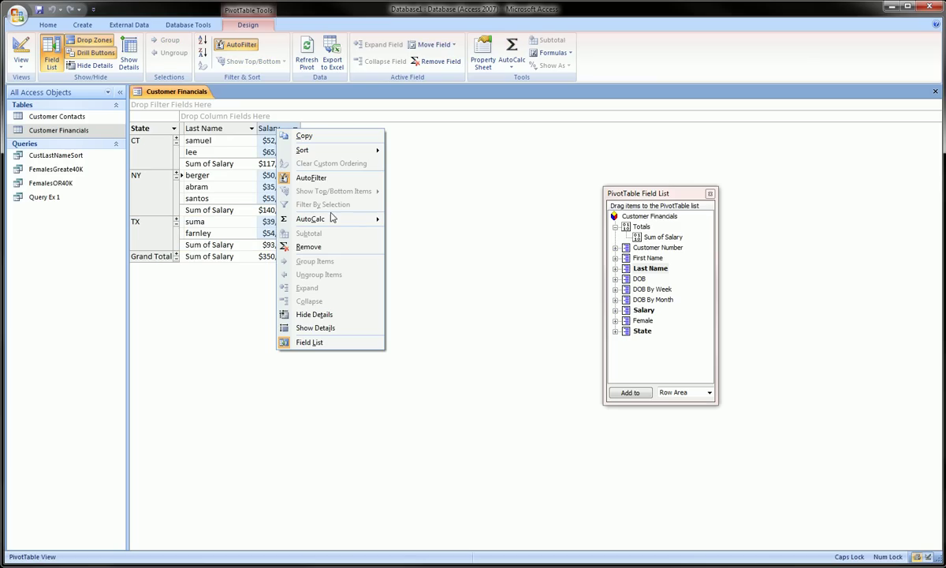
left_click(314, 246)
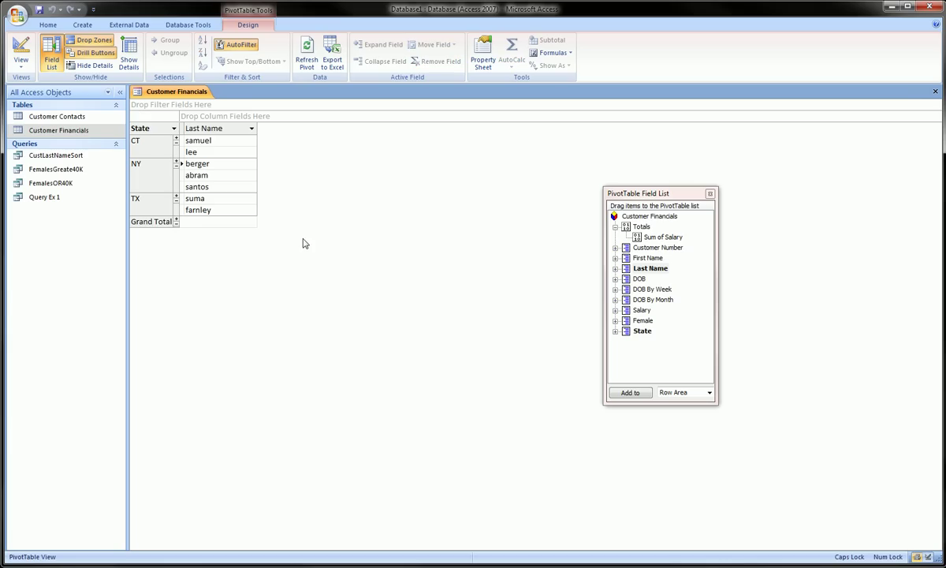
right_click(154, 141)
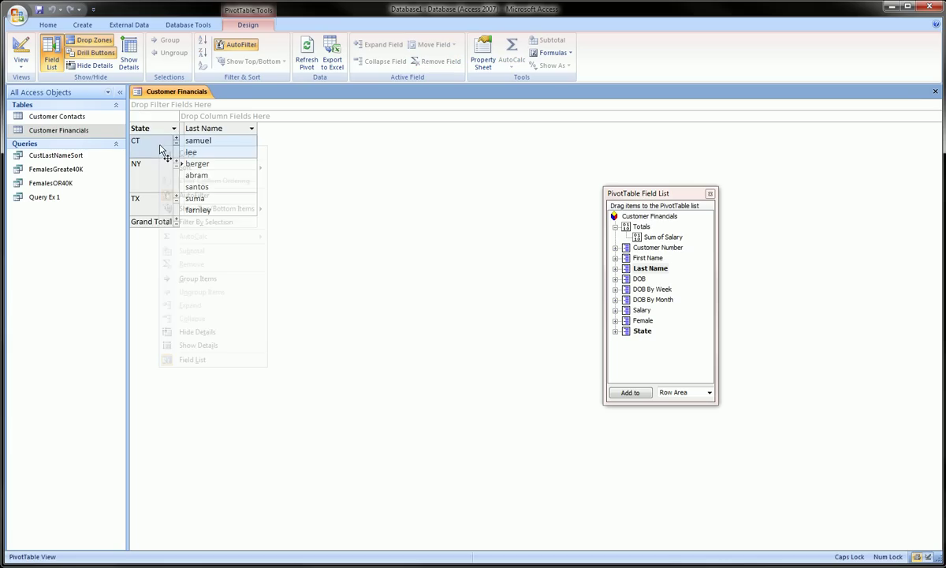
left_click(221, 137)
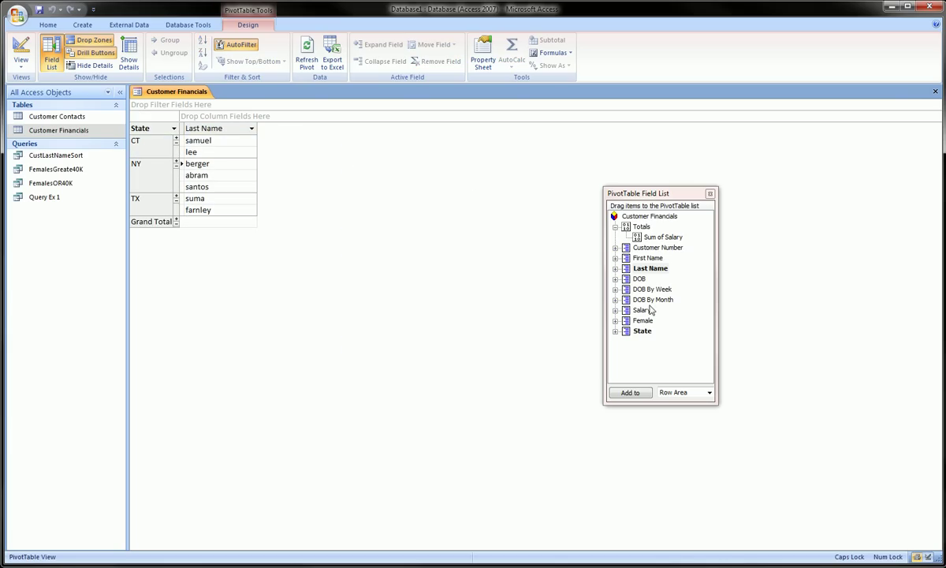
left_click_drag(645, 313, 268, 167)
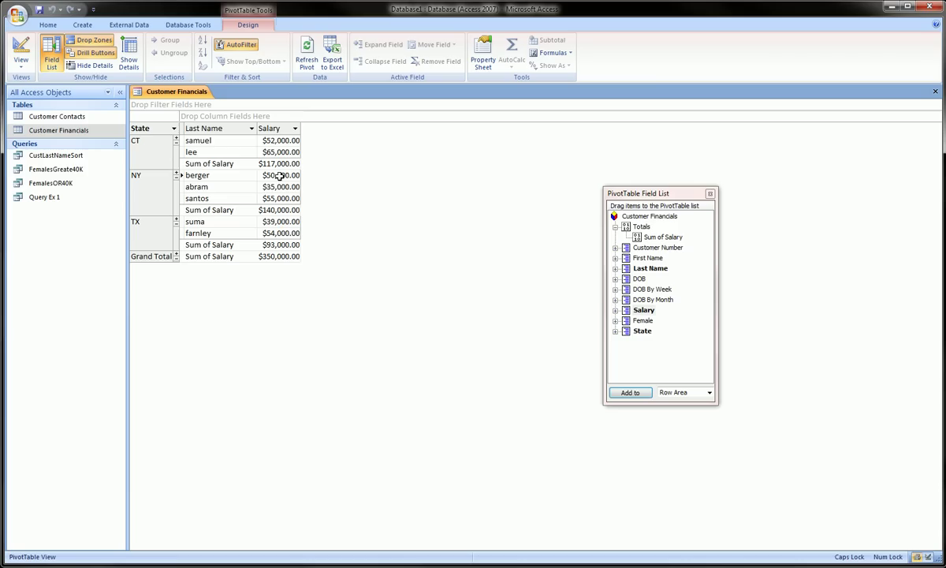
right_click(276, 132)
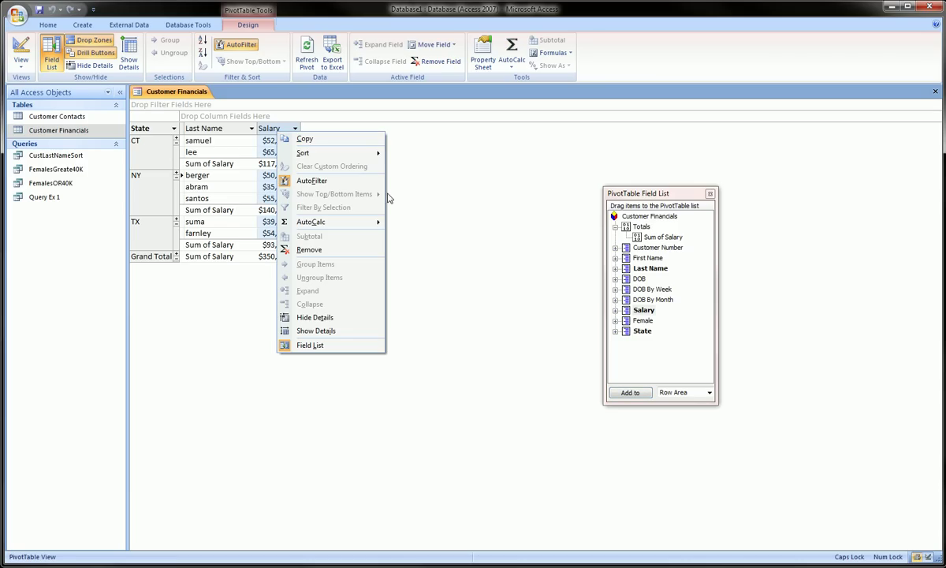
Step: Add a Count of Salary row under each state and check the CT and NY counts
mouse_move(376, 222)
left_click(414, 236)
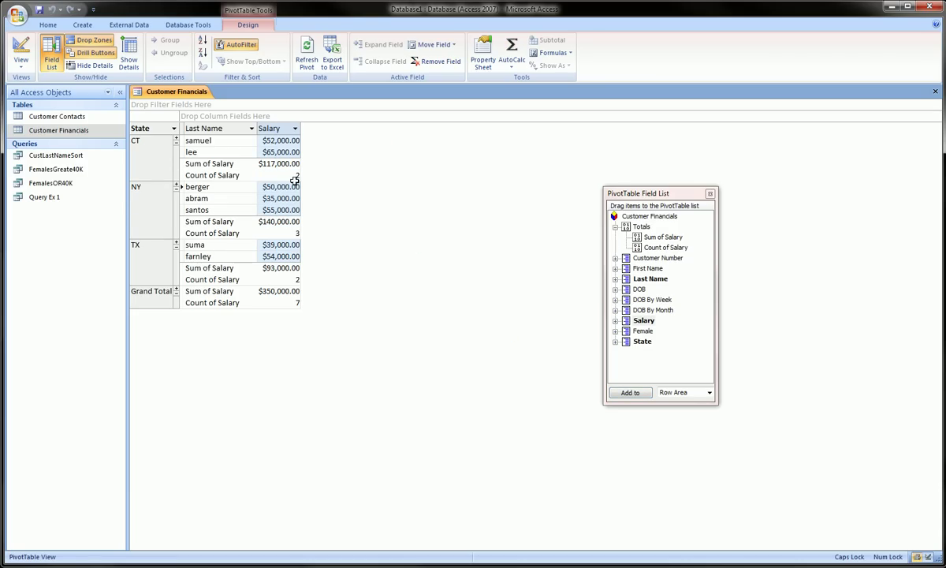
left_click(291, 176)
left_click(267, 230)
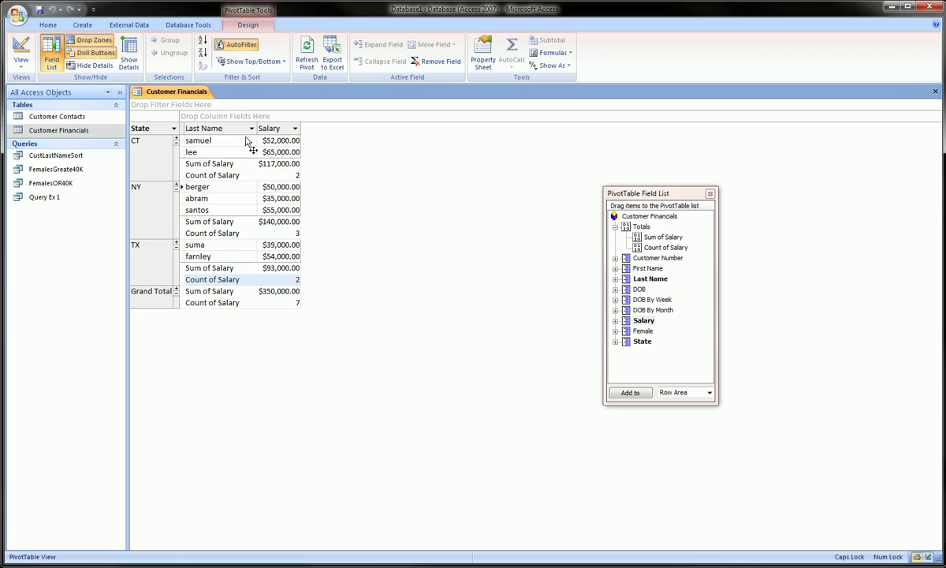
right_click(269, 129)
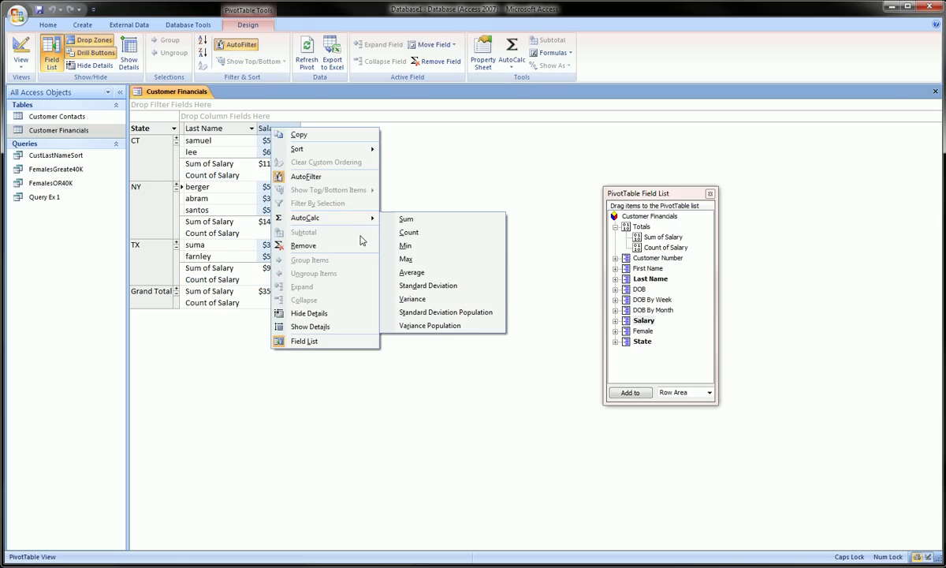
mouse_move(366, 226)
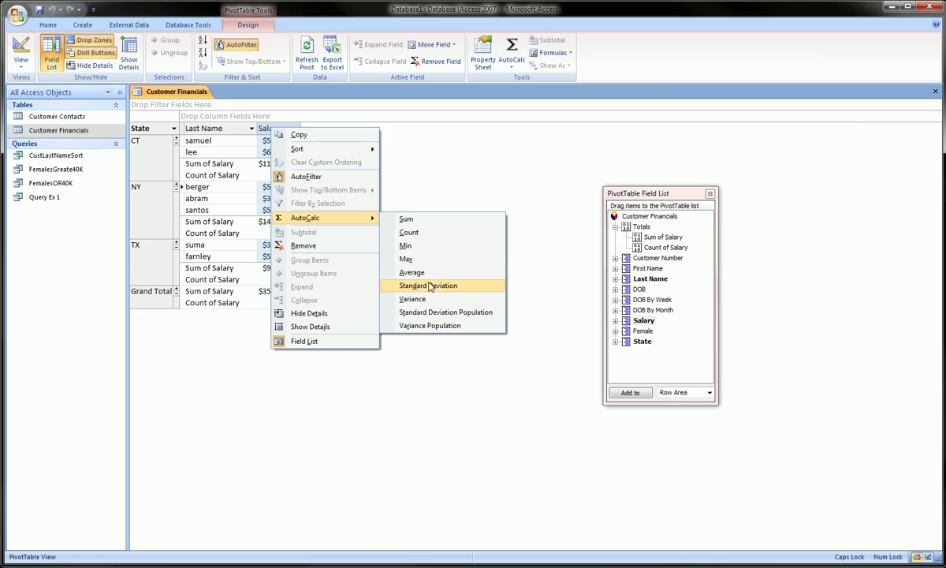
left_click(189, 371)
left_click(477, 59)
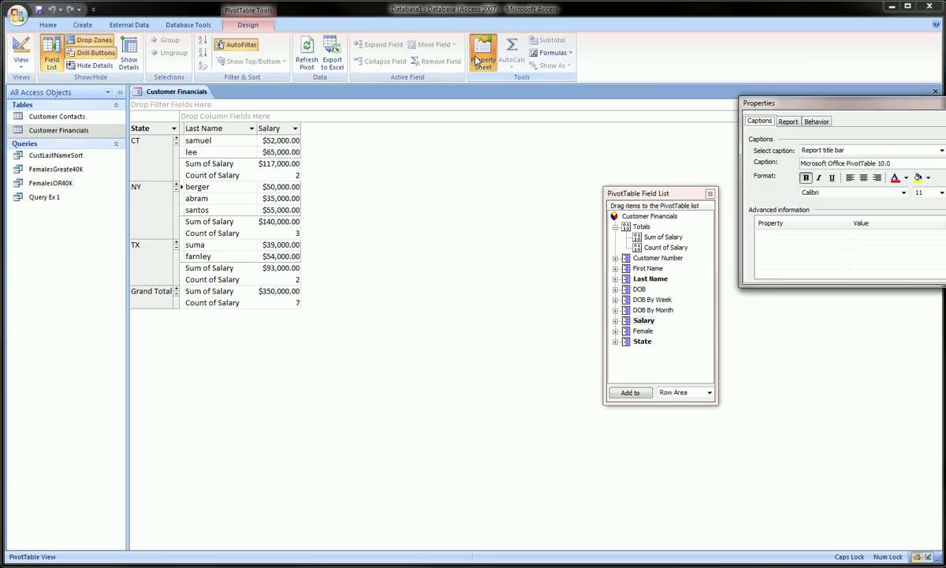
left_click(817, 122)
left_click(788, 121)
left_click(761, 122)
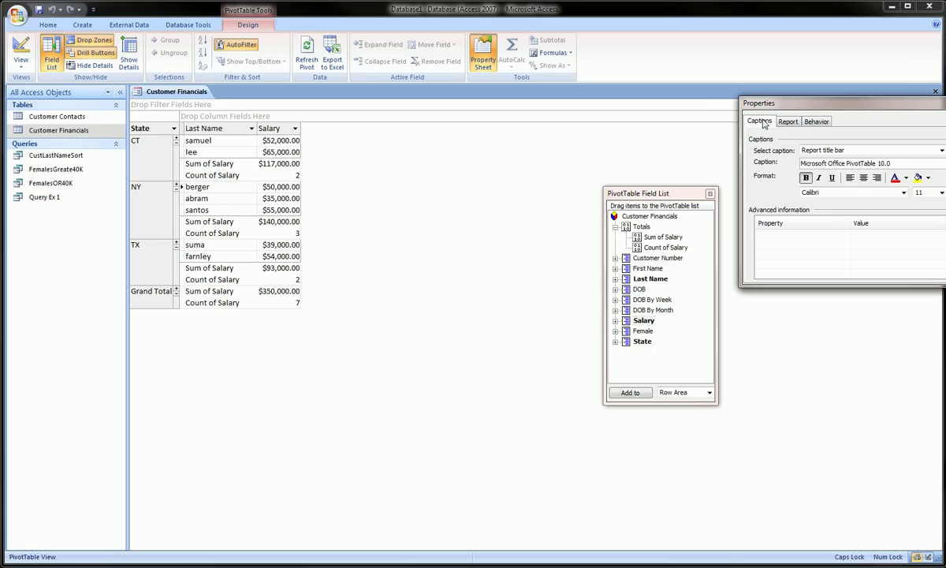
left_click_drag(938, 103, 797, 103)
left_click(811, 103)
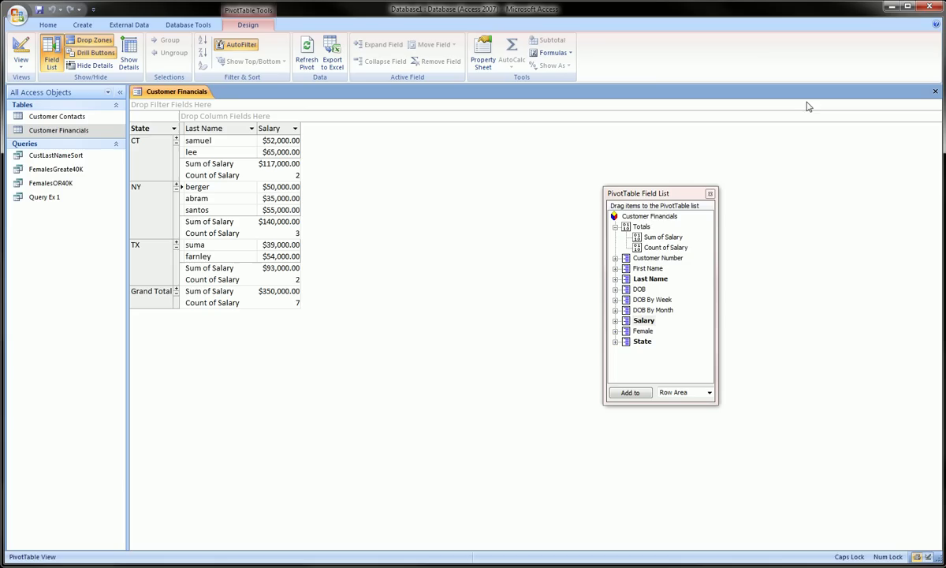
Step: Move the State field and hide the Grand Total subtotal rows
left_click(162, 129)
left_click_drag(166, 133, 134, 145)
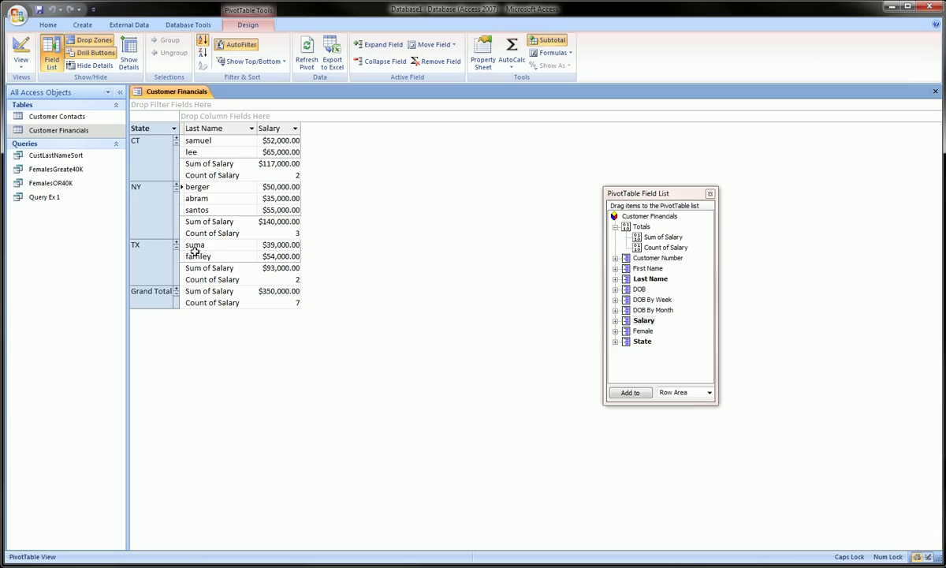
right_click(167, 299)
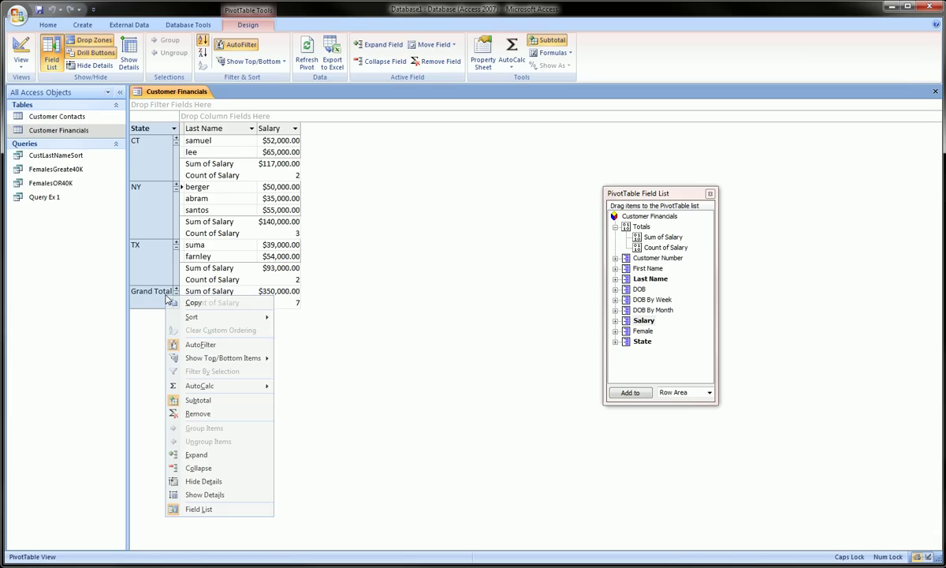
left_click(190, 400)
Step: Turn State's Subtotal on to show a Grand Total, then off again to remove it
right_click(148, 254)
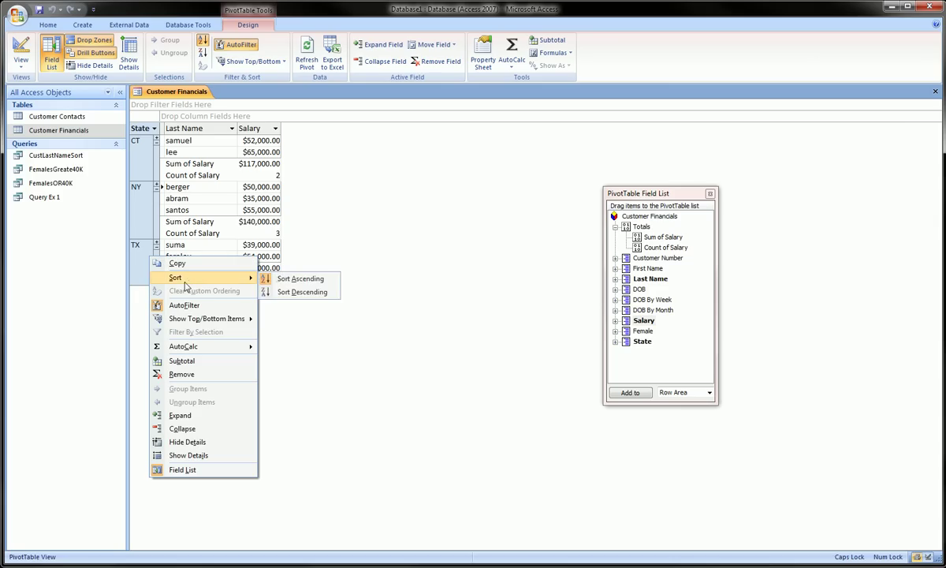
right_click(141, 259)
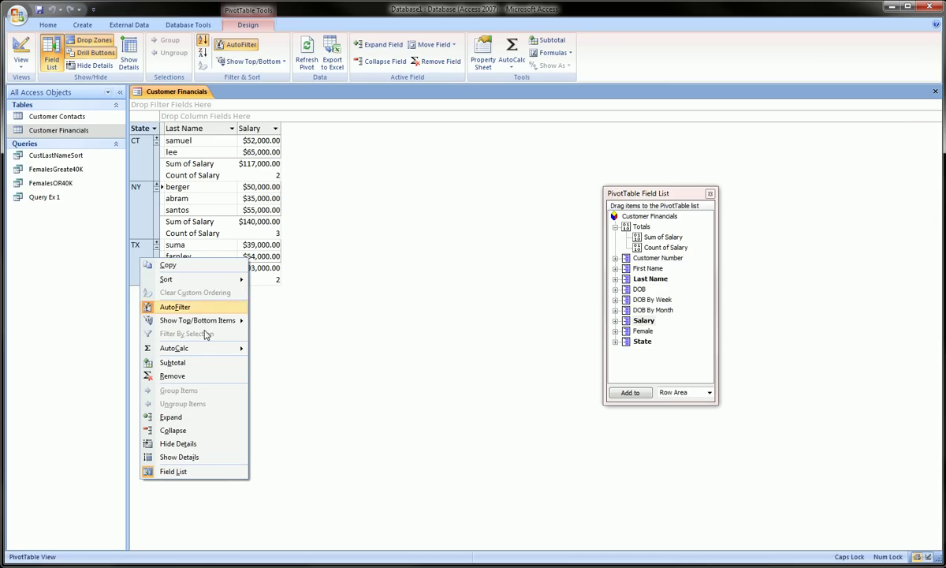
mouse_move(207, 347)
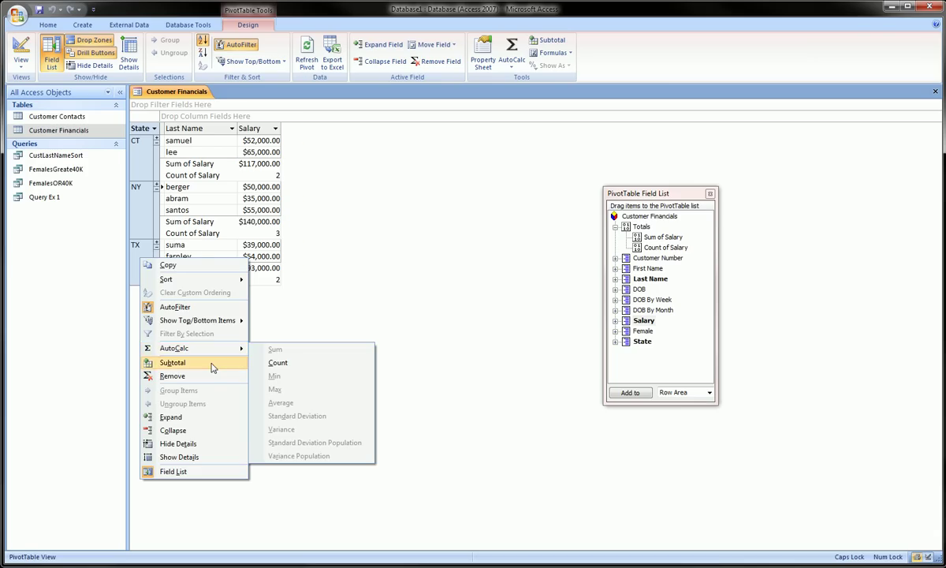
left_click(210, 363)
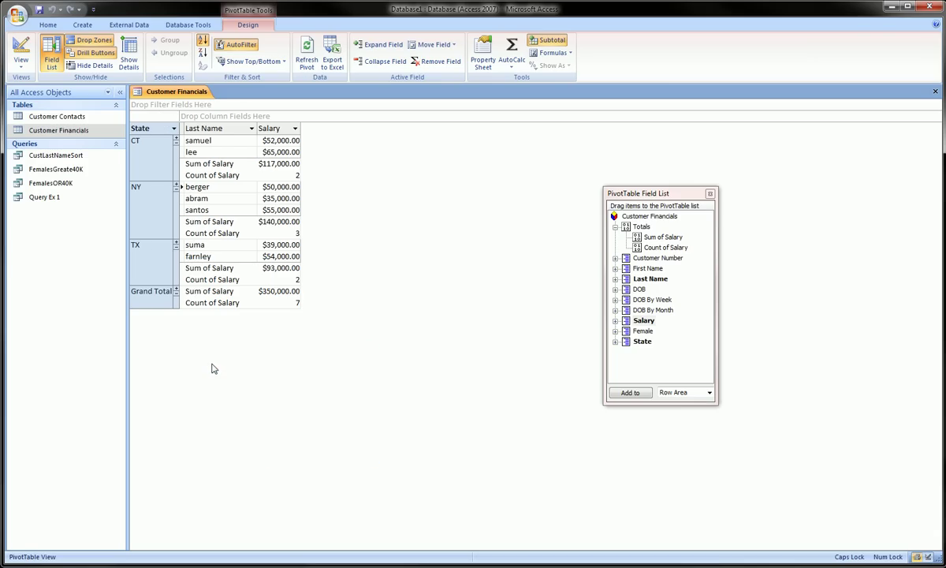
right_click(156, 270)
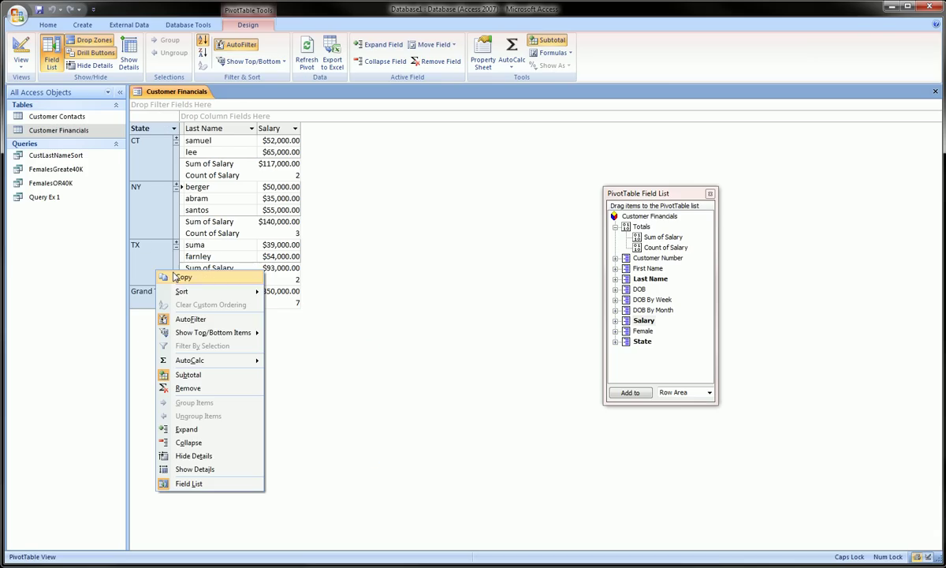
left_click(189, 376)
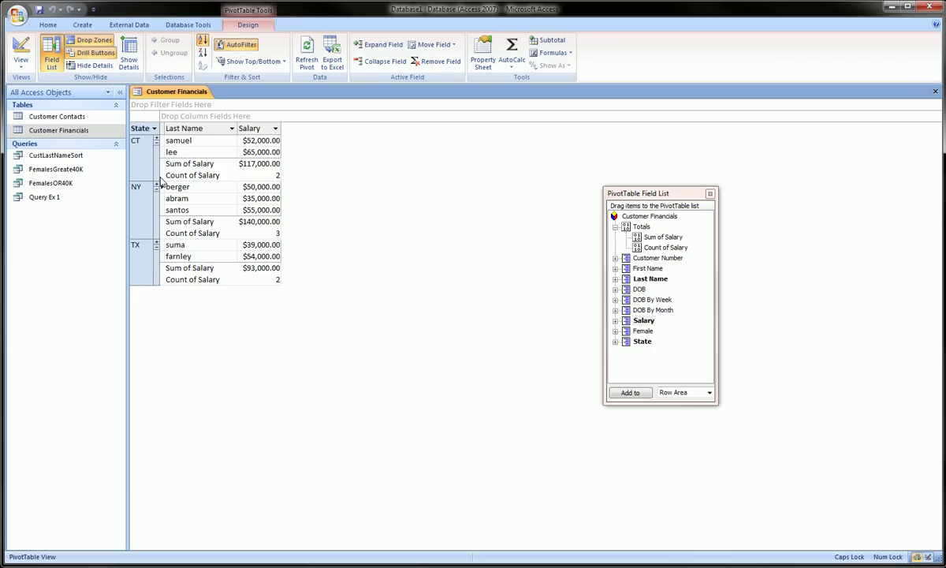
Step: Remove Salary from the pivot, drag it back into the data area, and bring up its options
right_click(263, 130)
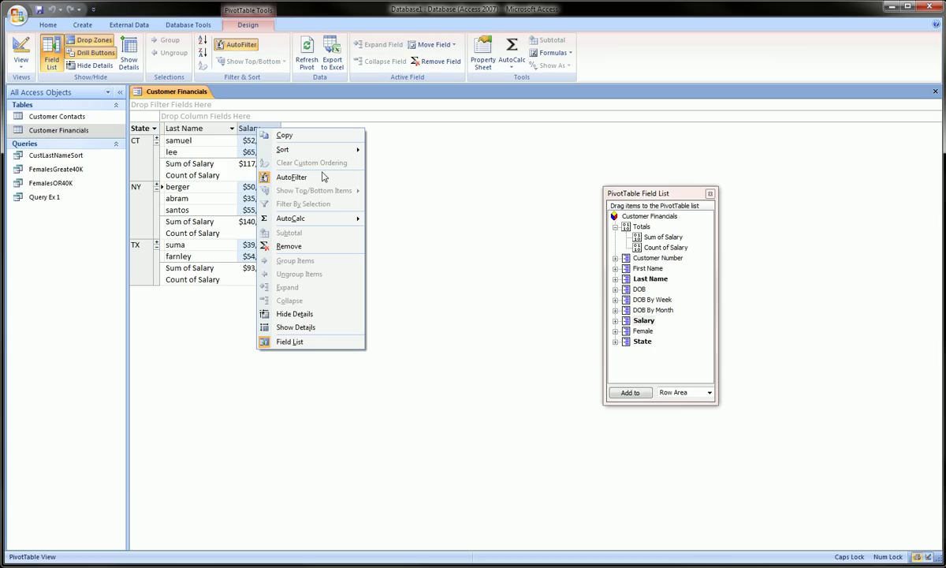
left_click(310, 249)
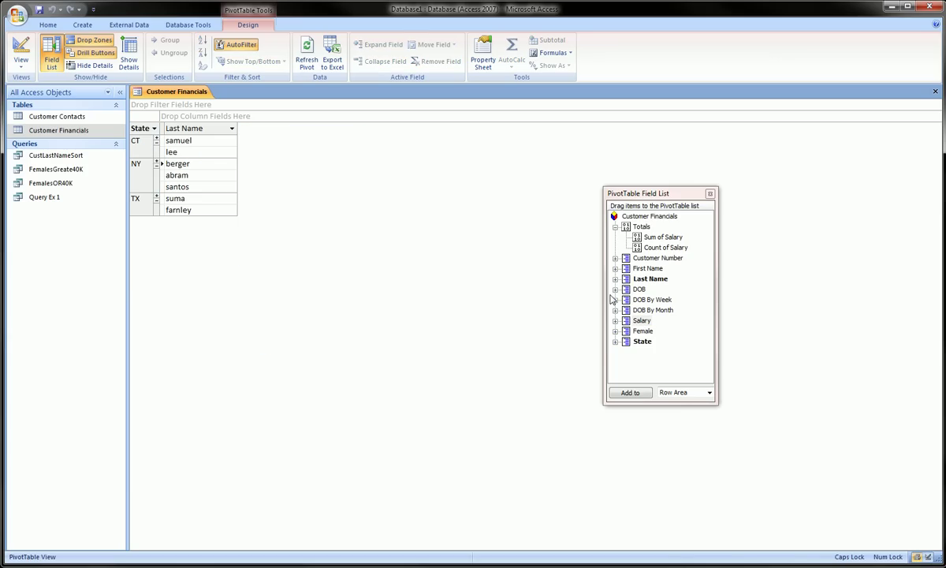
left_click_drag(639, 321, 274, 175)
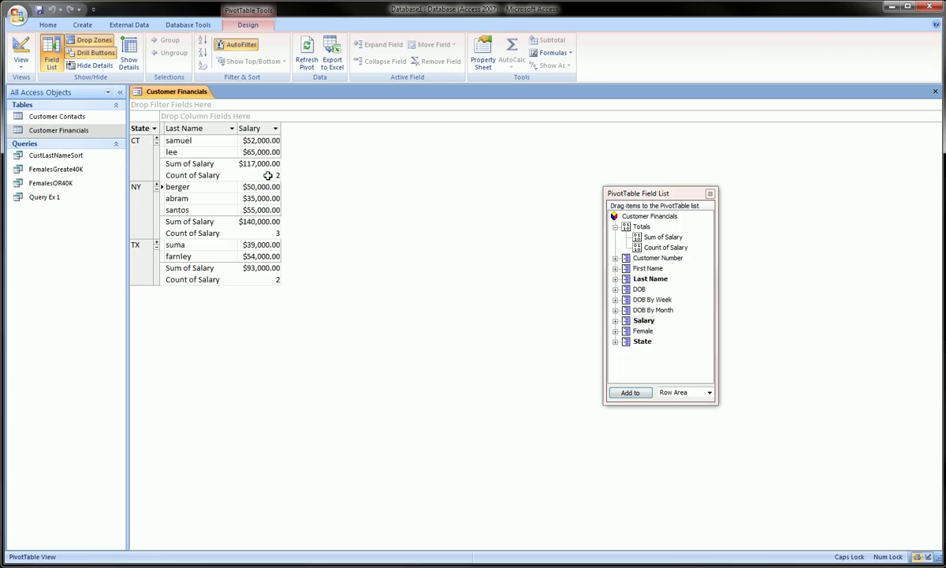
right_click(260, 132)
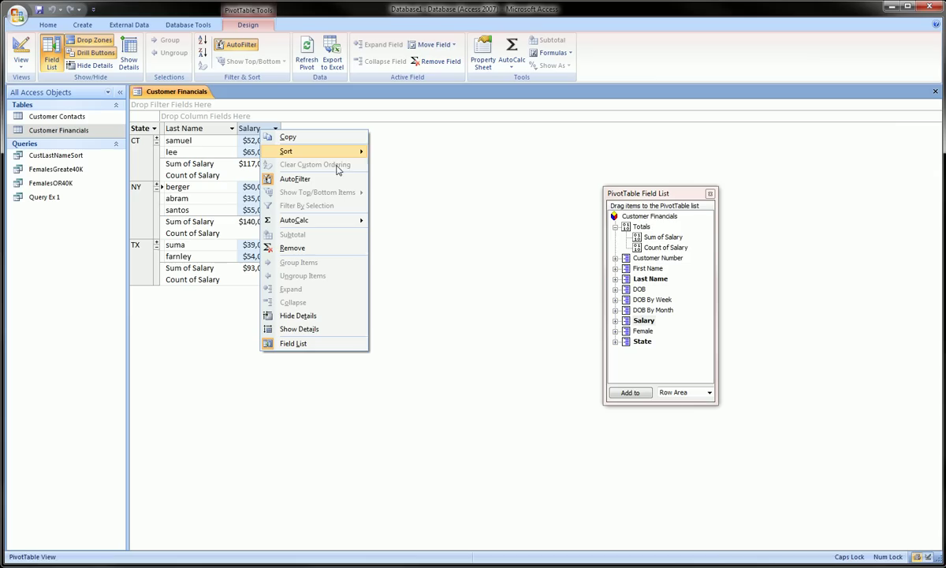
Step: Add a Sum AutoCalc total for the Salary field
mouse_move(347, 219)
left_click(447, 218)
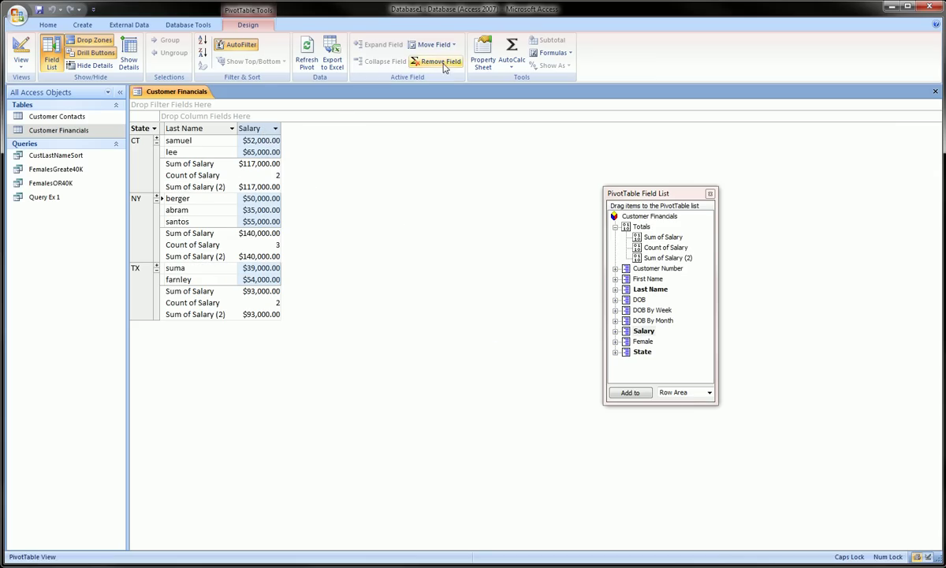
right_click(258, 131)
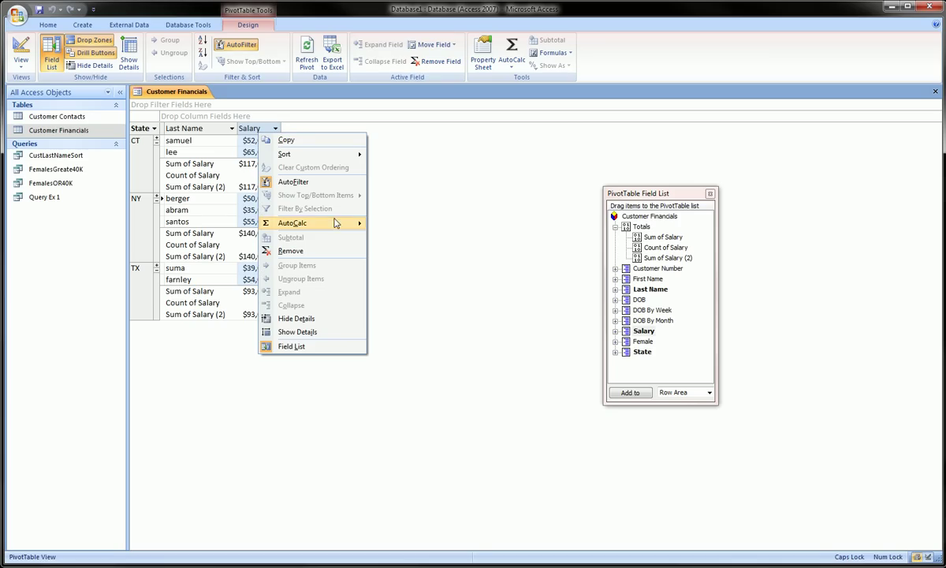
Step: Remove the duplicate Sum of Salary (2) and Count of Salary totals from each state
right_click(249, 167)
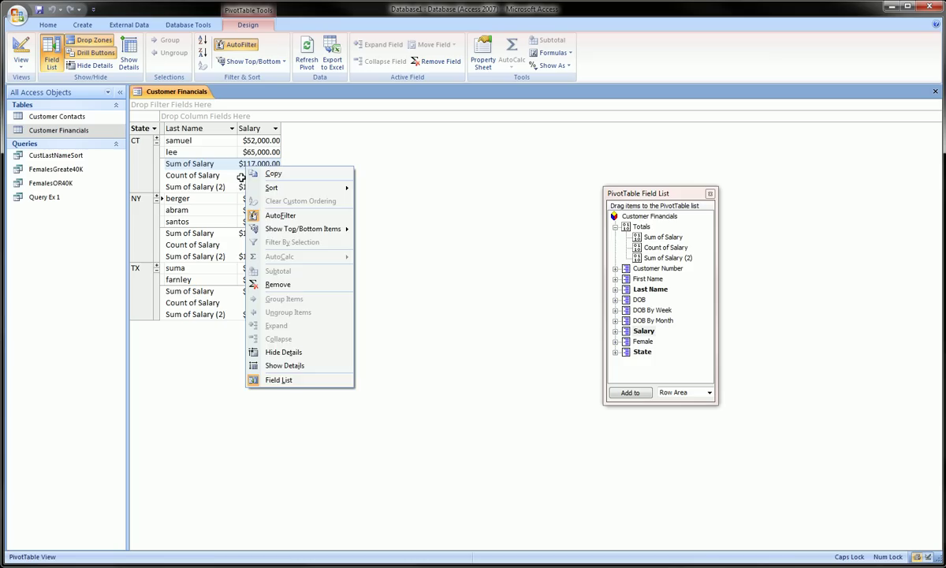
left_click(254, 186)
right_click(257, 190)
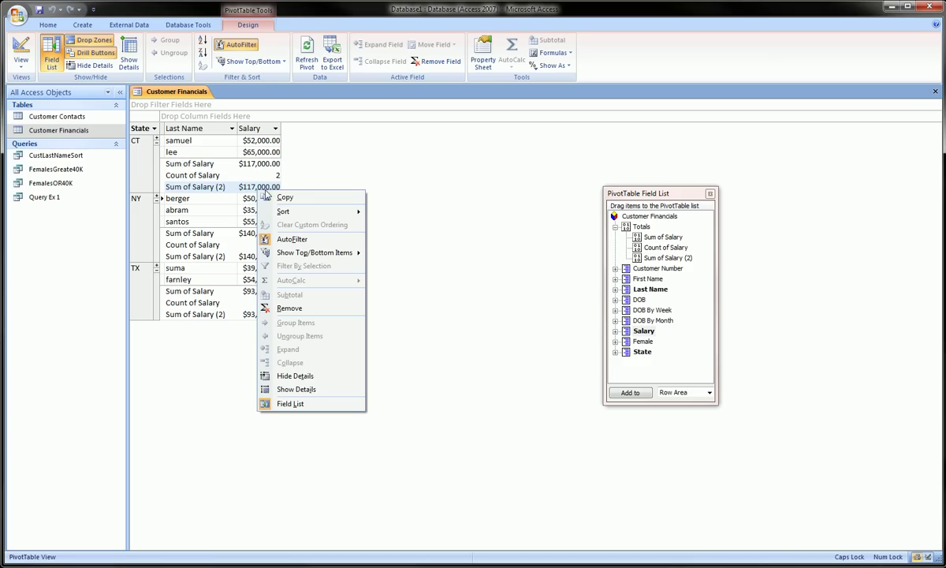
left_click(315, 311)
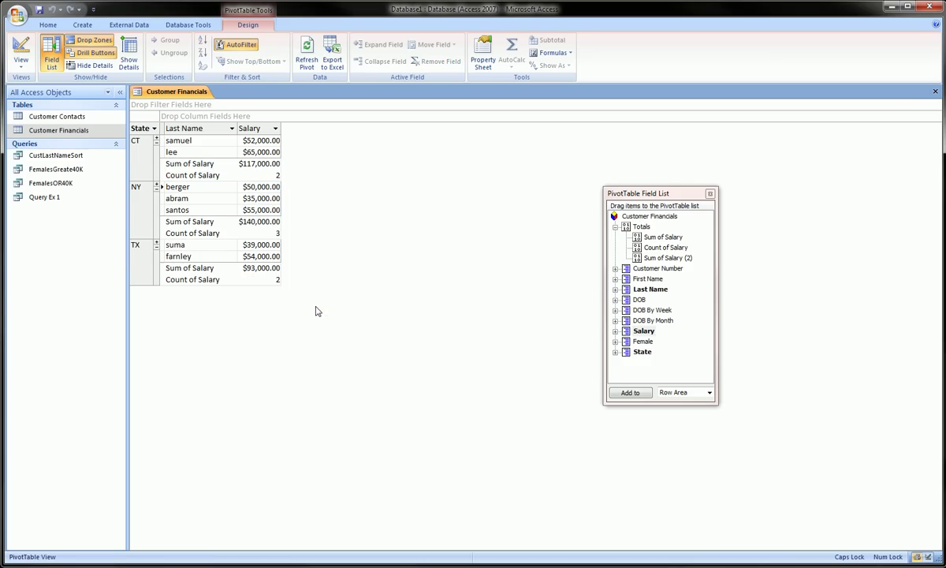
left_click(268, 178)
right_click(267, 178)
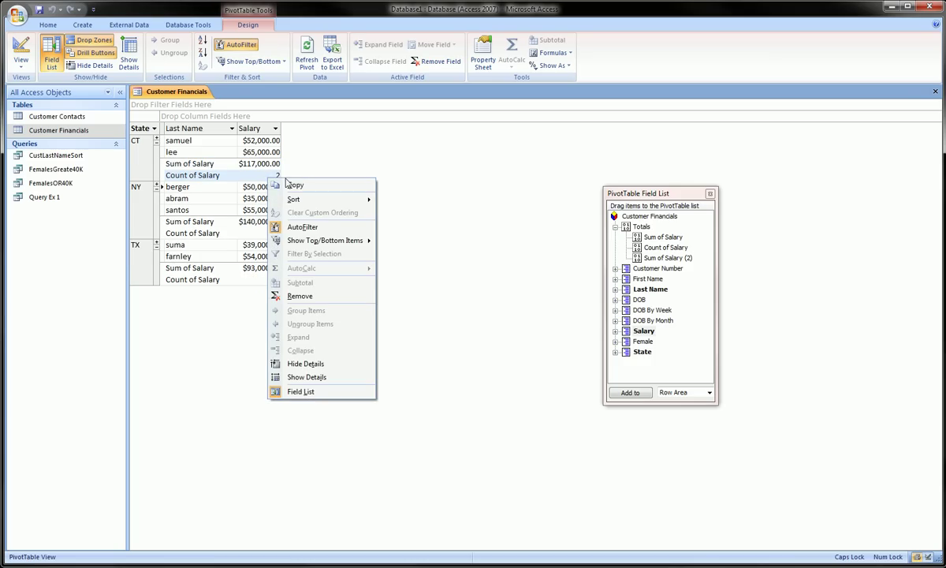
left_click(302, 296)
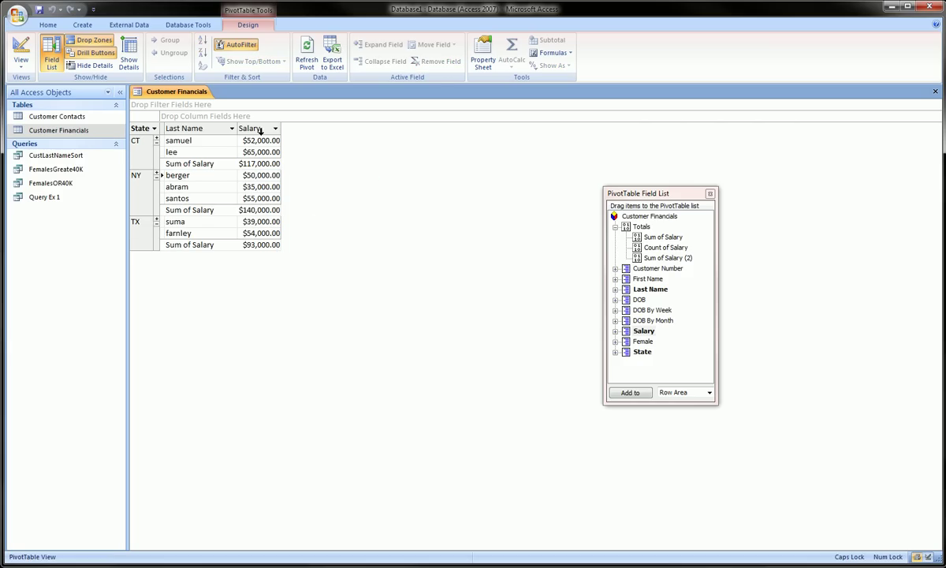
Step: Select the CT and NY group rows, then clear the selection
left_click(141, 144)
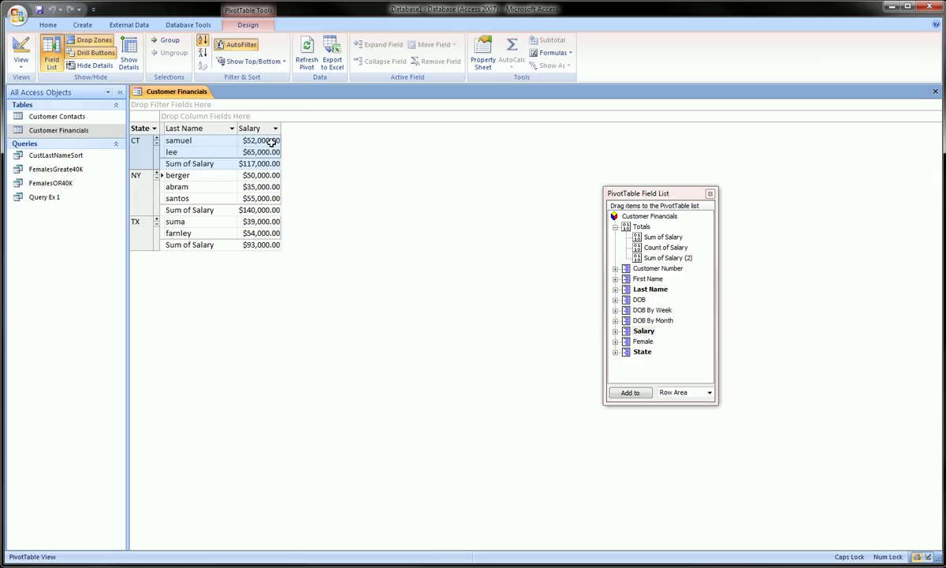
left_click(147, 187)
left_click(206, 277)
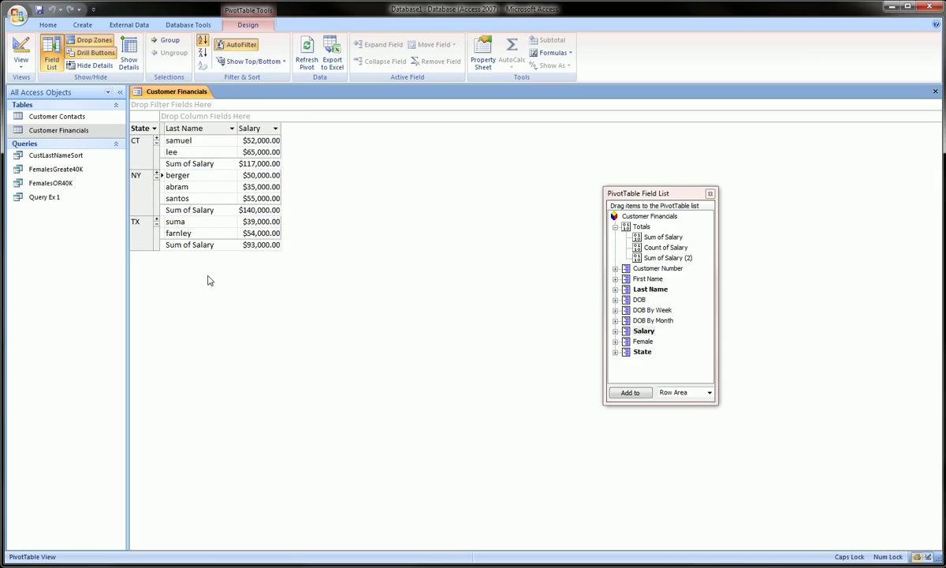
mouse_move(213, 249)
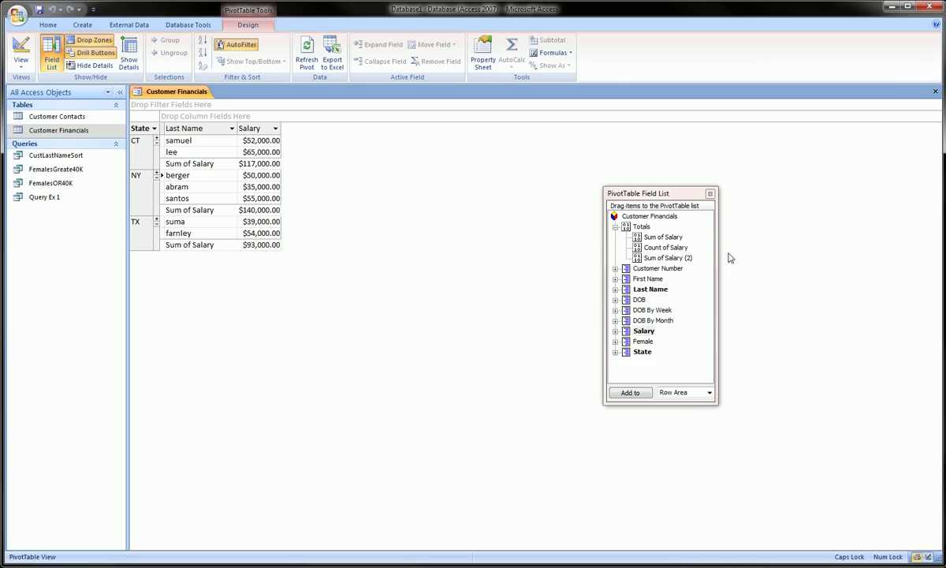
Step: Drag the PivotTable Field List panel next to the pivot table
left_click(654, 208)
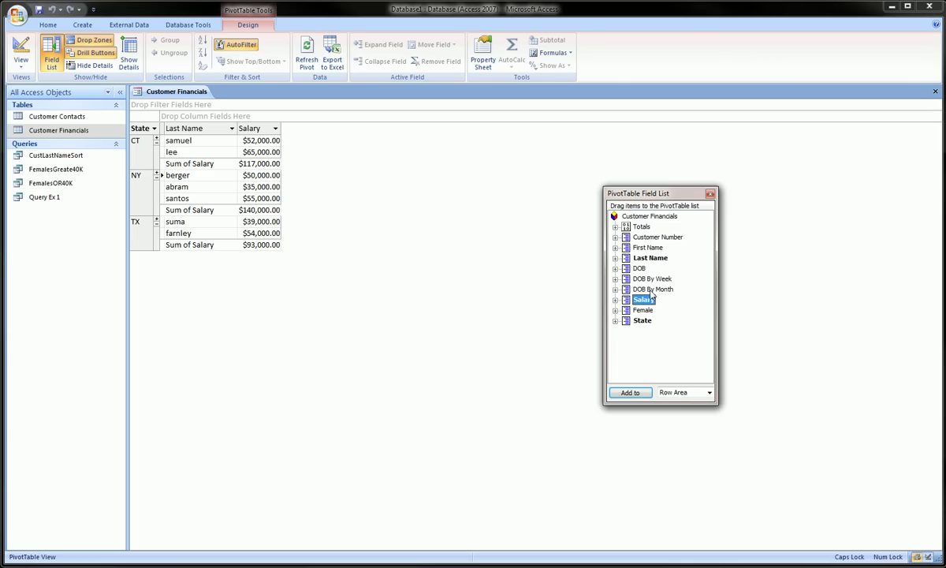
left_click_drag(643, 197, 444, 168)
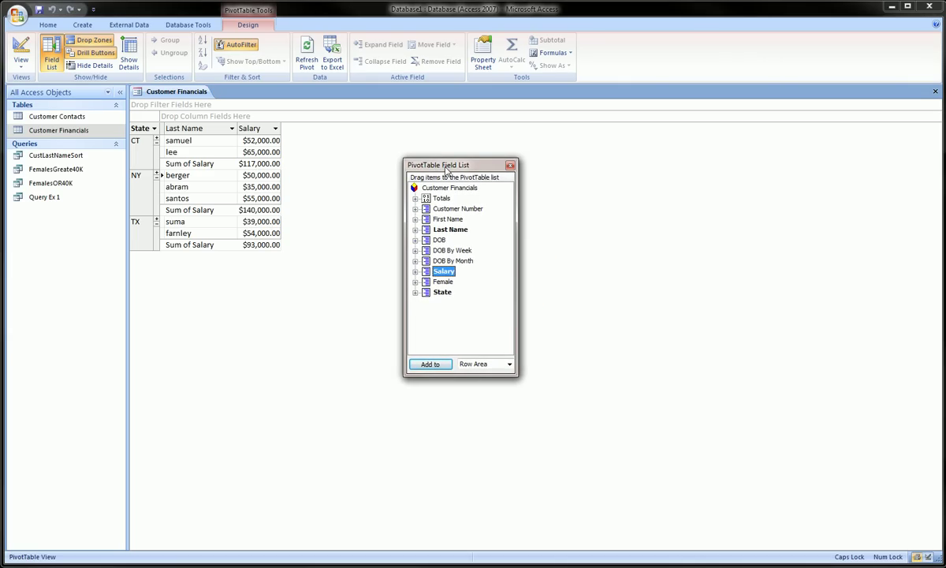
mouse_move(391, 151)
left_mouse_down()
mouse_move(581, 233)
mouse_move(339, 276)
mouse_move(410, 169)
left_mouse_up()
key("Escape")
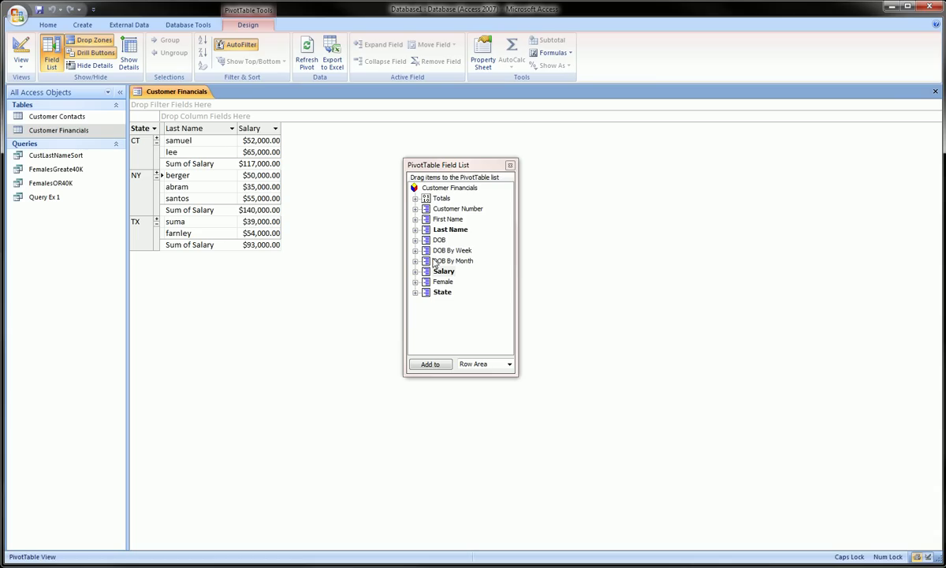
left_click_drag(441, 260, 409, 258)
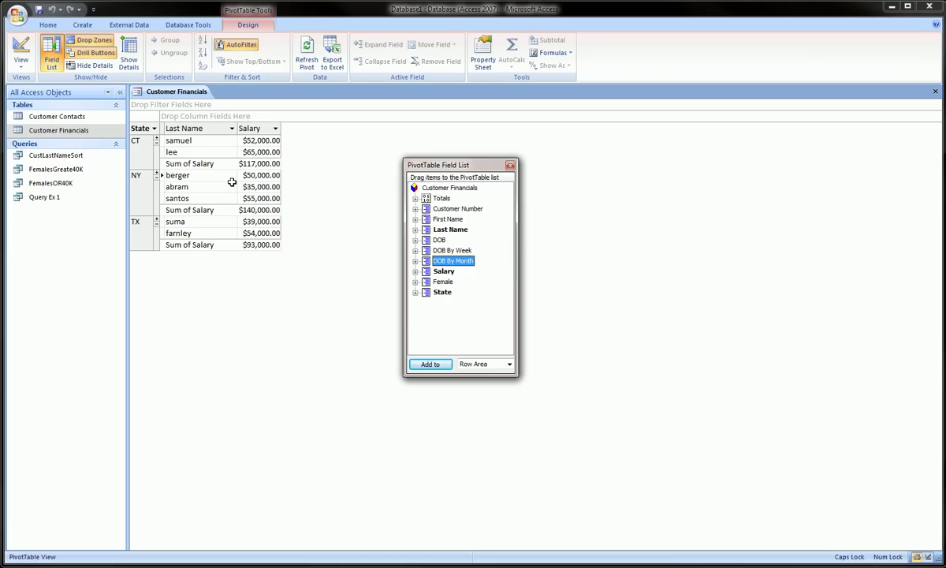
mouse_move(233, 167)
left_click_drag(145, 127, 138, 146)
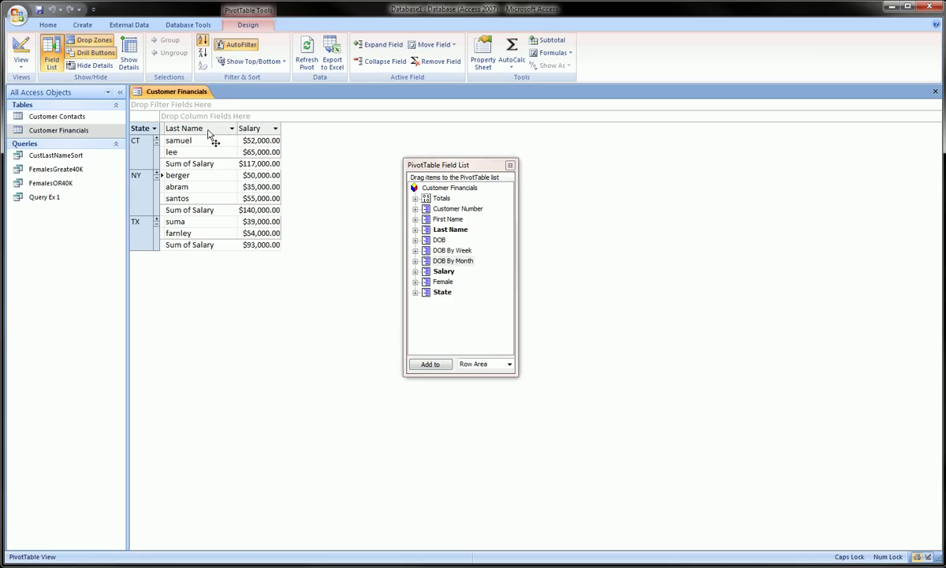
left_click_drag(209, 136, 253, 96)
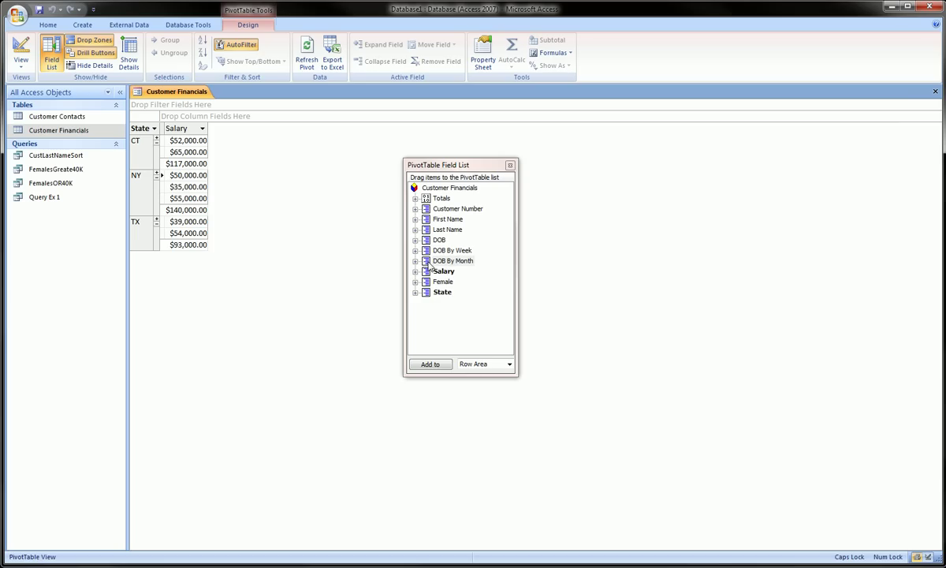
left_click_drag(447, 229, 164, 141)
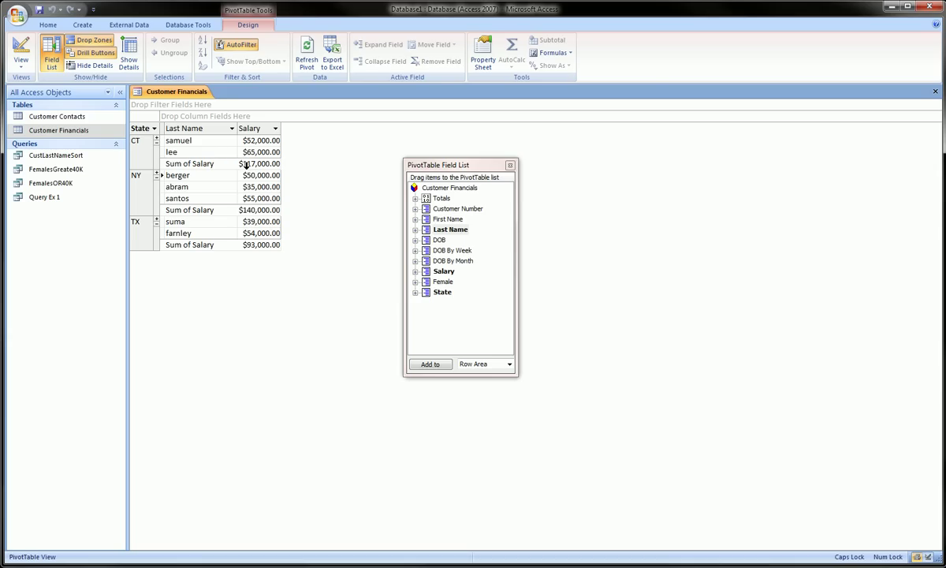